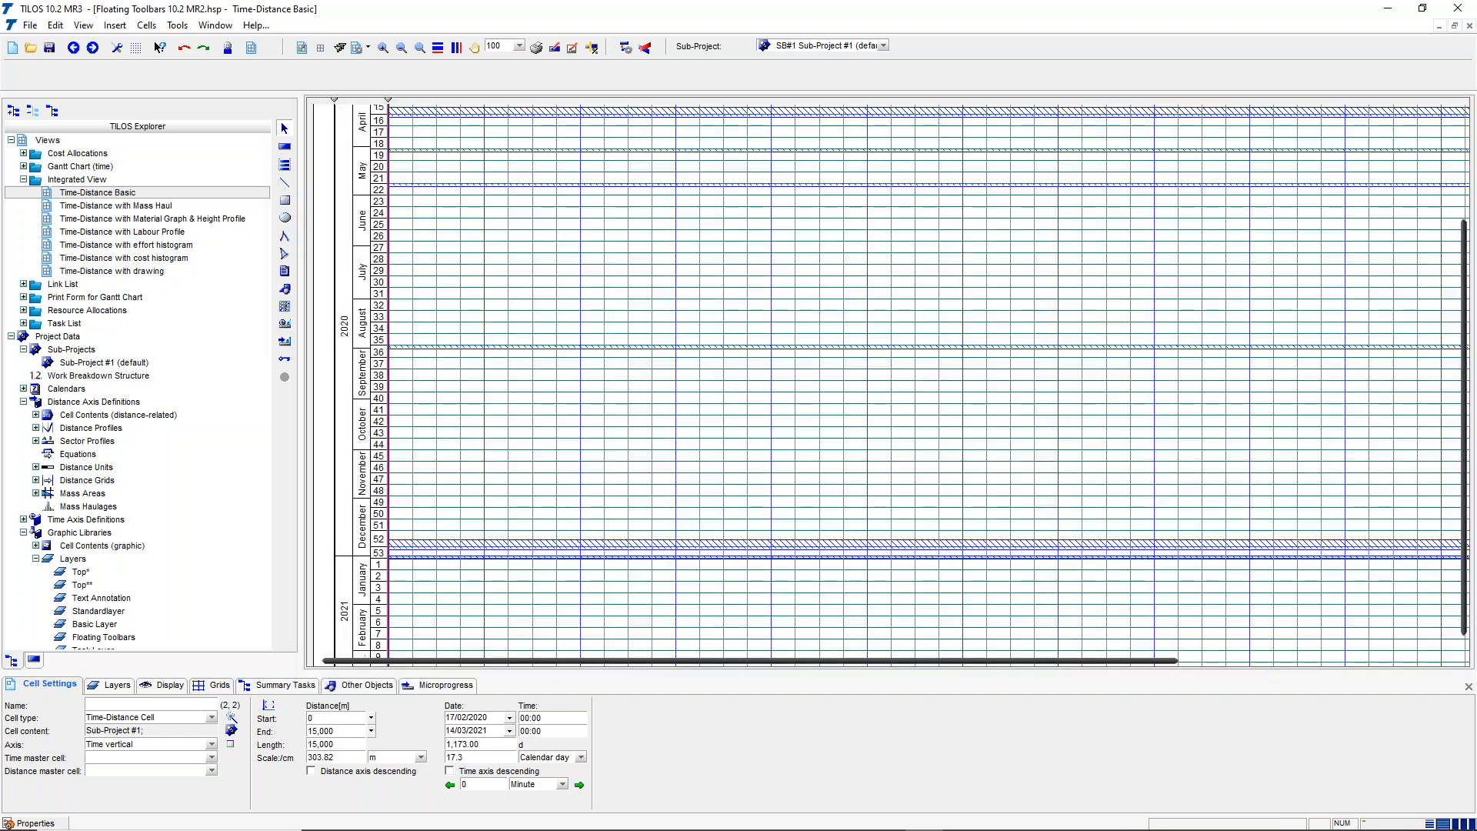
Step: Insert a distance diagram object in the time-distance cell, spanning from about 2,381 m to 3,692 m near the start of the schedule
{"action": "left_click_drag", "start_coordinate": [705, 663], "coordinate": [1269, 441]}
{"action": "left_click_drag", "start_coordinate": [1469, 454], "coordinate": [1441, 257]}
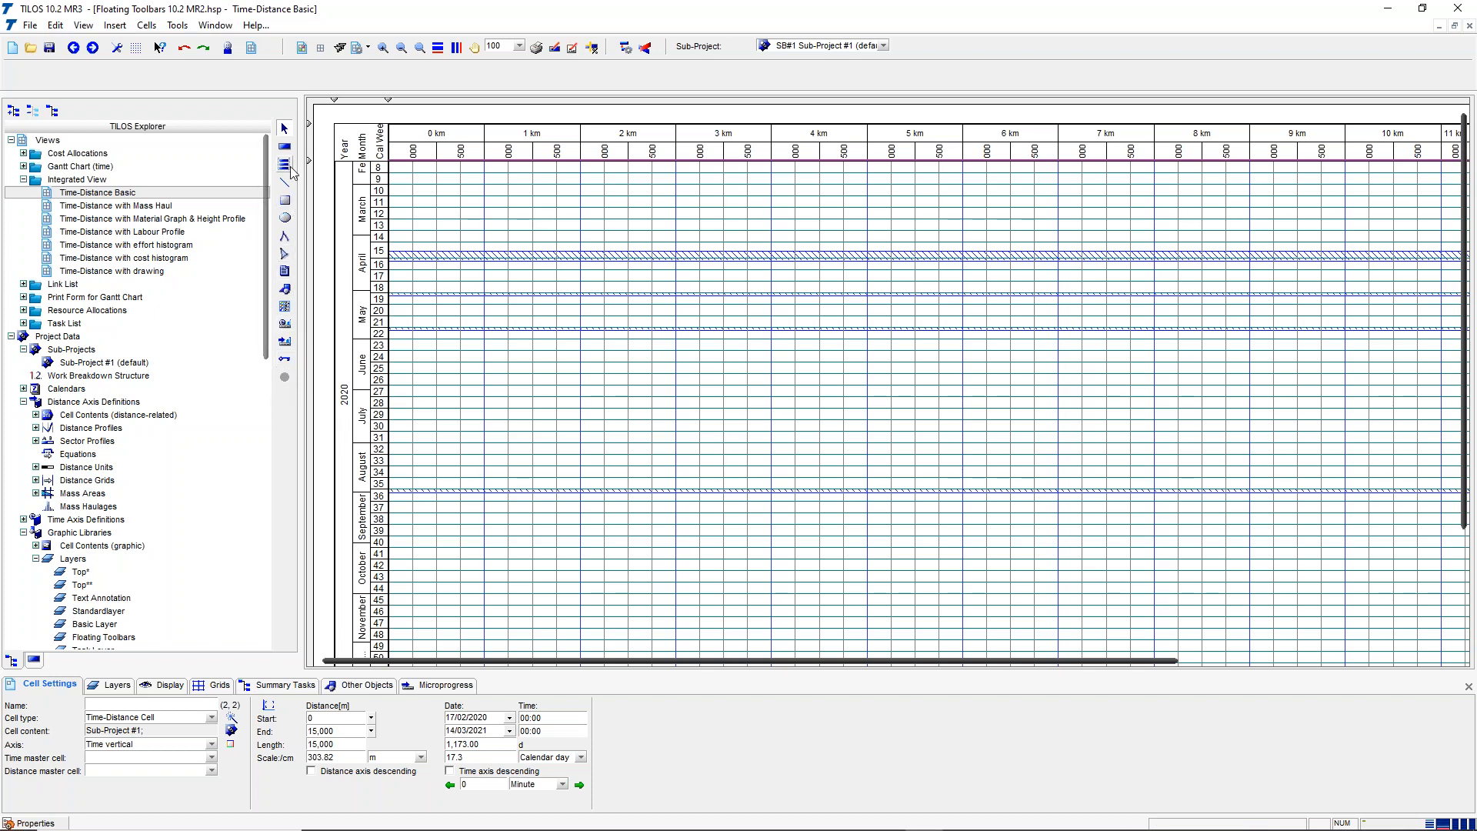
{"action": "left_click", "coordinate": [287, 346]}
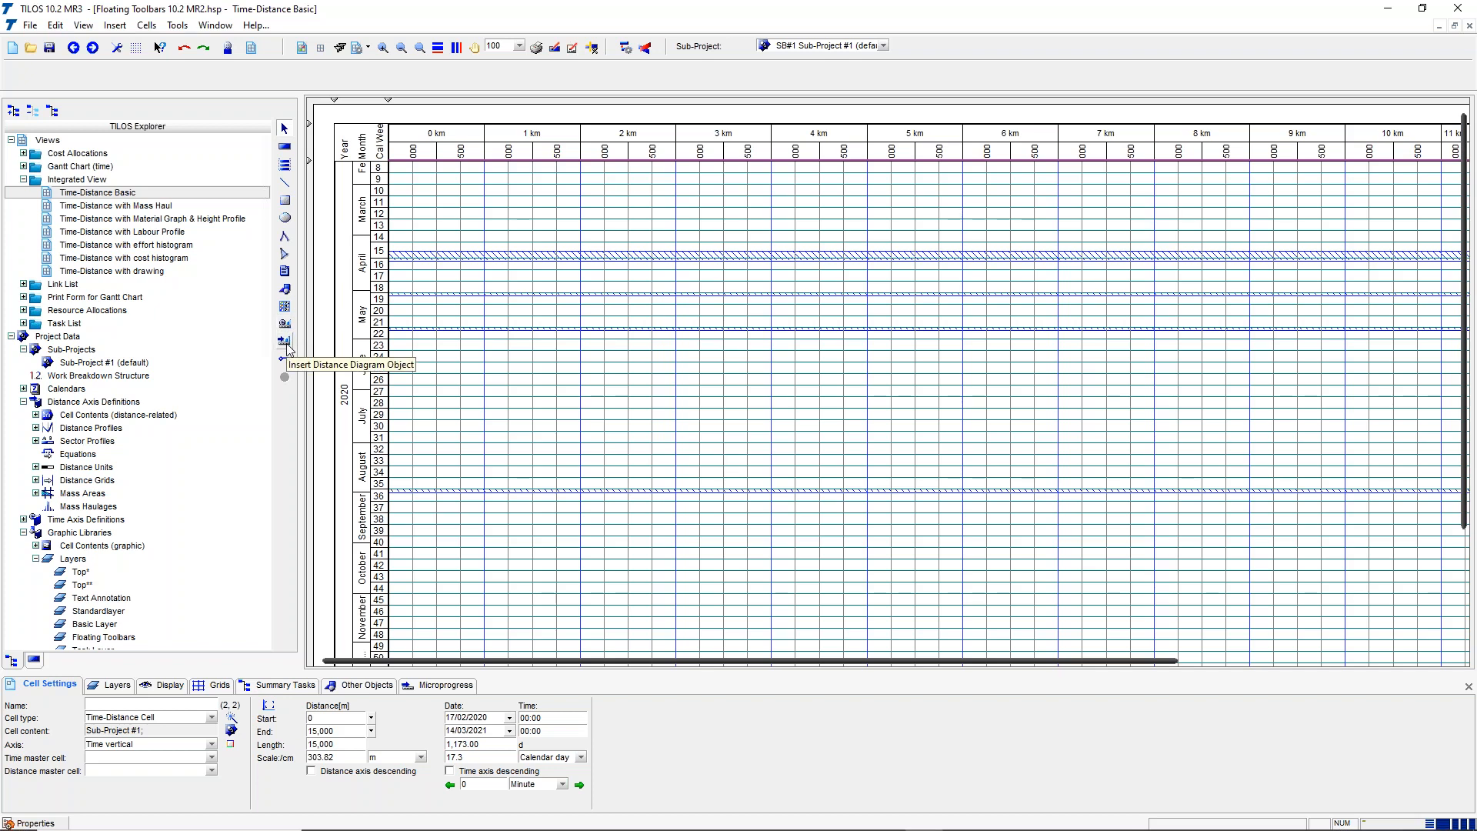
{"action": "left_click_drag", "start_coordinate": [616, 174], "coordinate": [742, 211]}
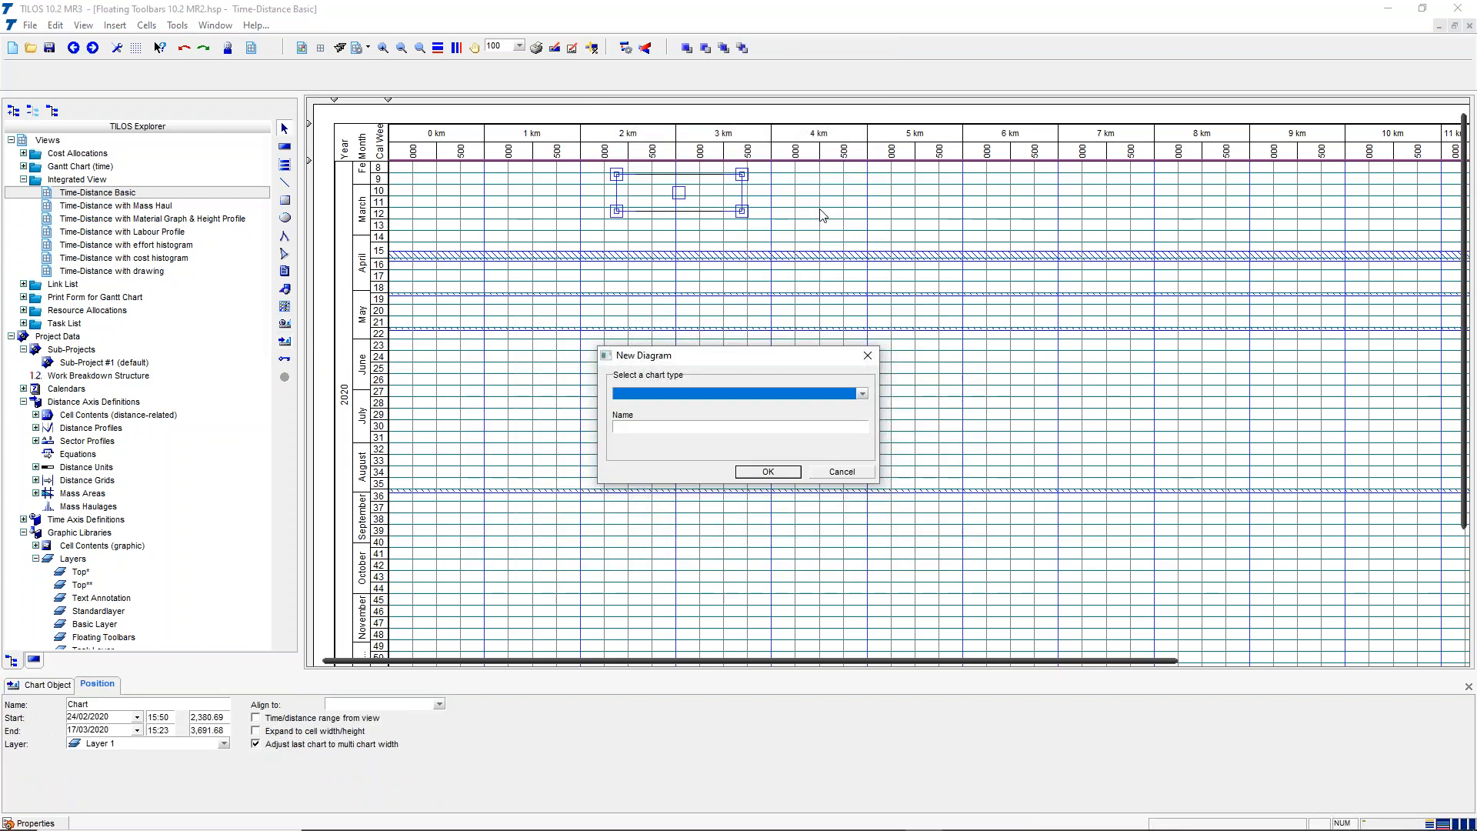
Step: Make the new diagram a Distance scale chart named Floating Distance Ruler
{"action": "left_click", "coordinate": [865, 394]}
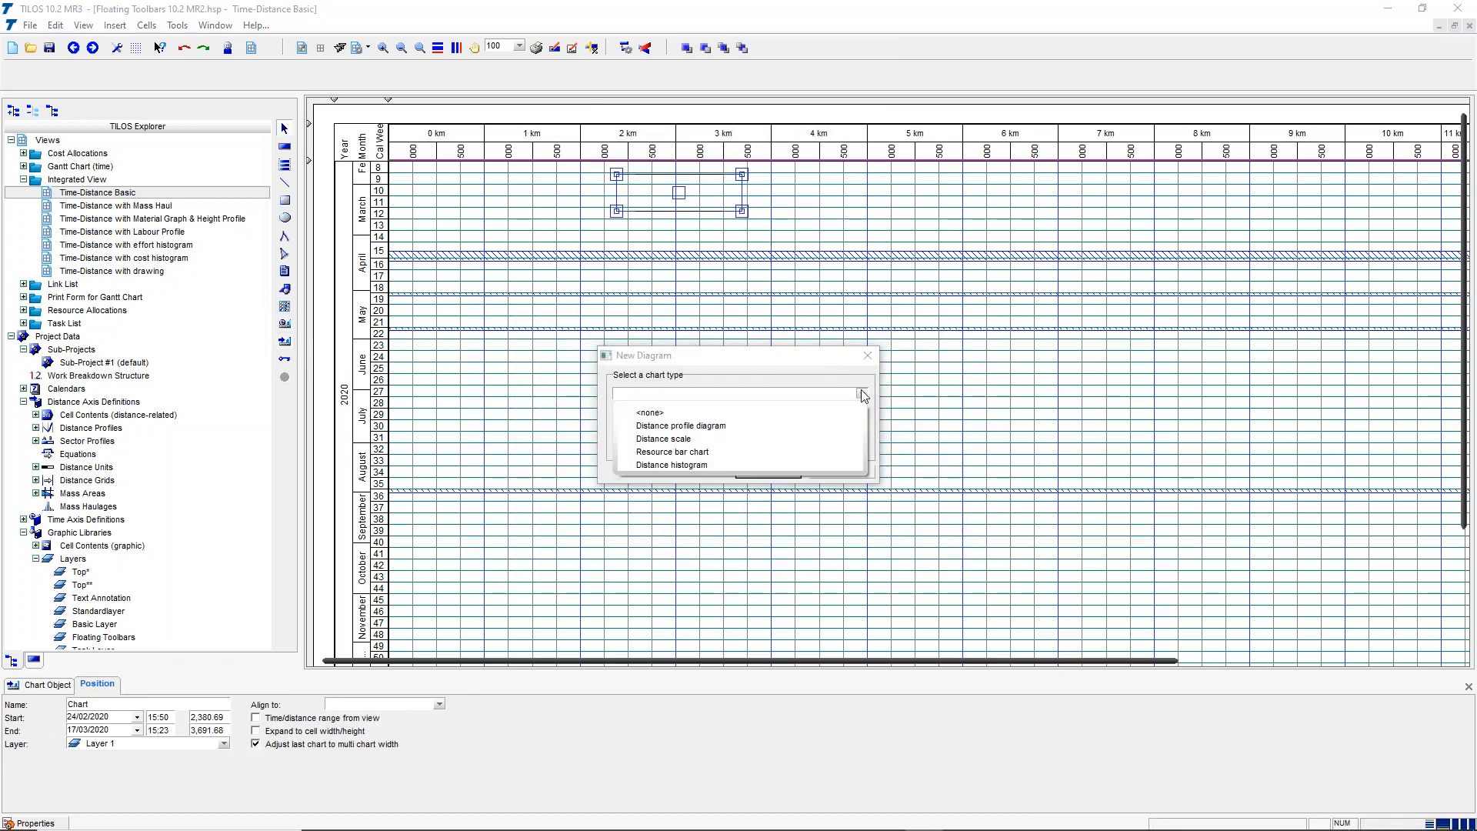
{"action": "left_click", "coordinate": [734, 438]}
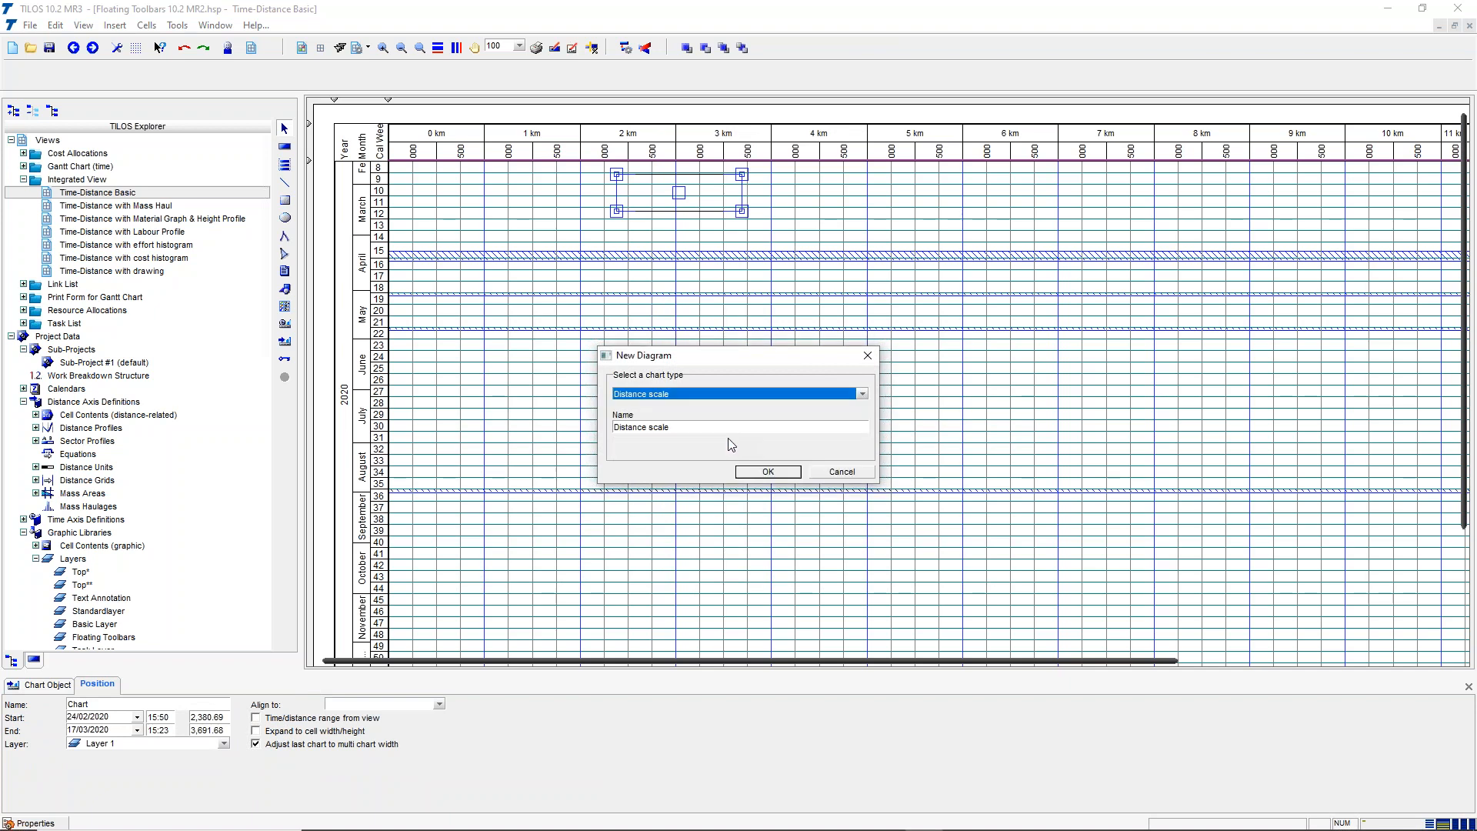
{"action": "key", "text": "Tab"}
{"action": "type", "text": "F"}
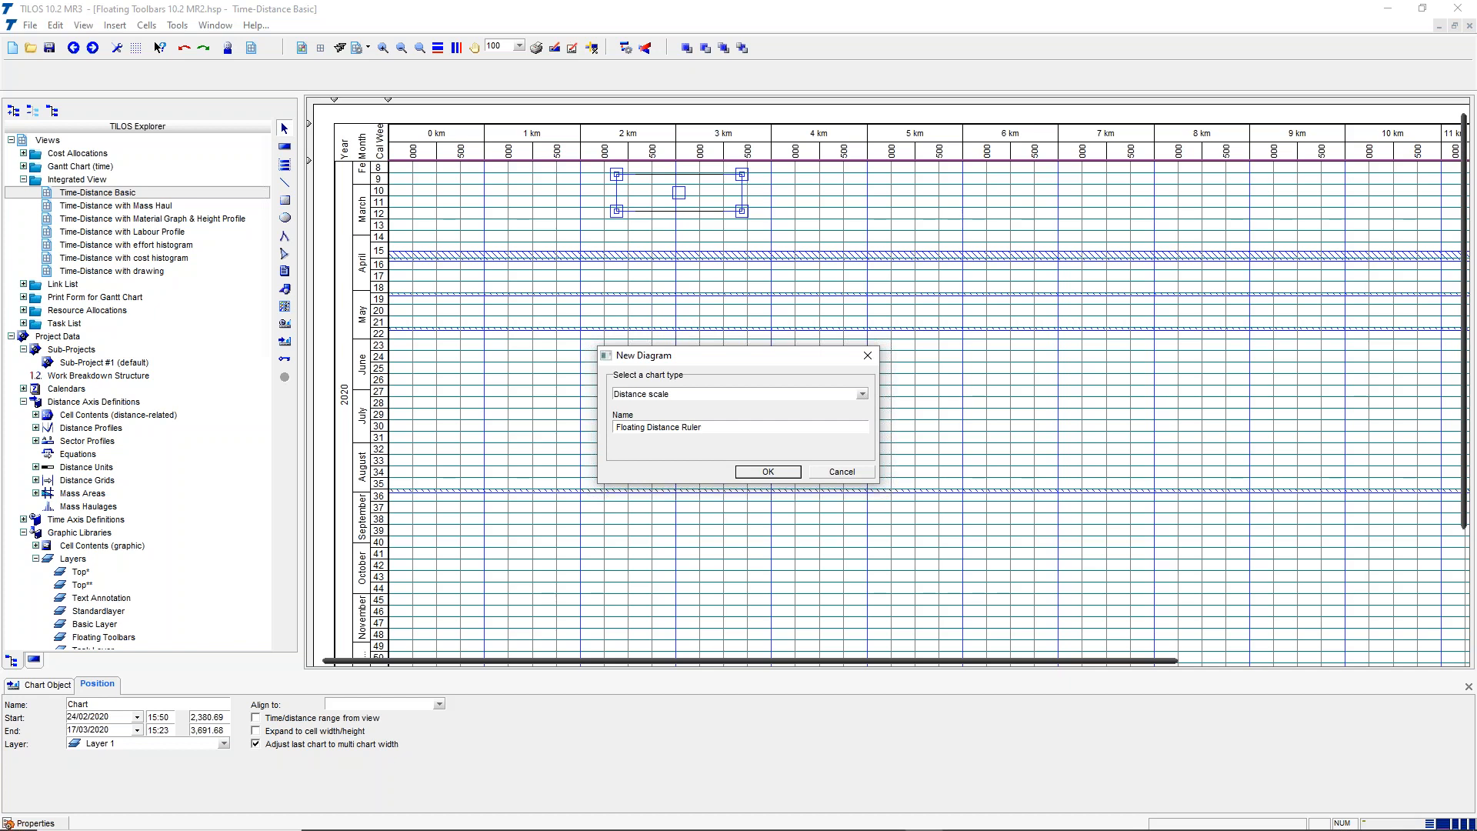
{"action": "left_click", "coordinate": [768, 472]}
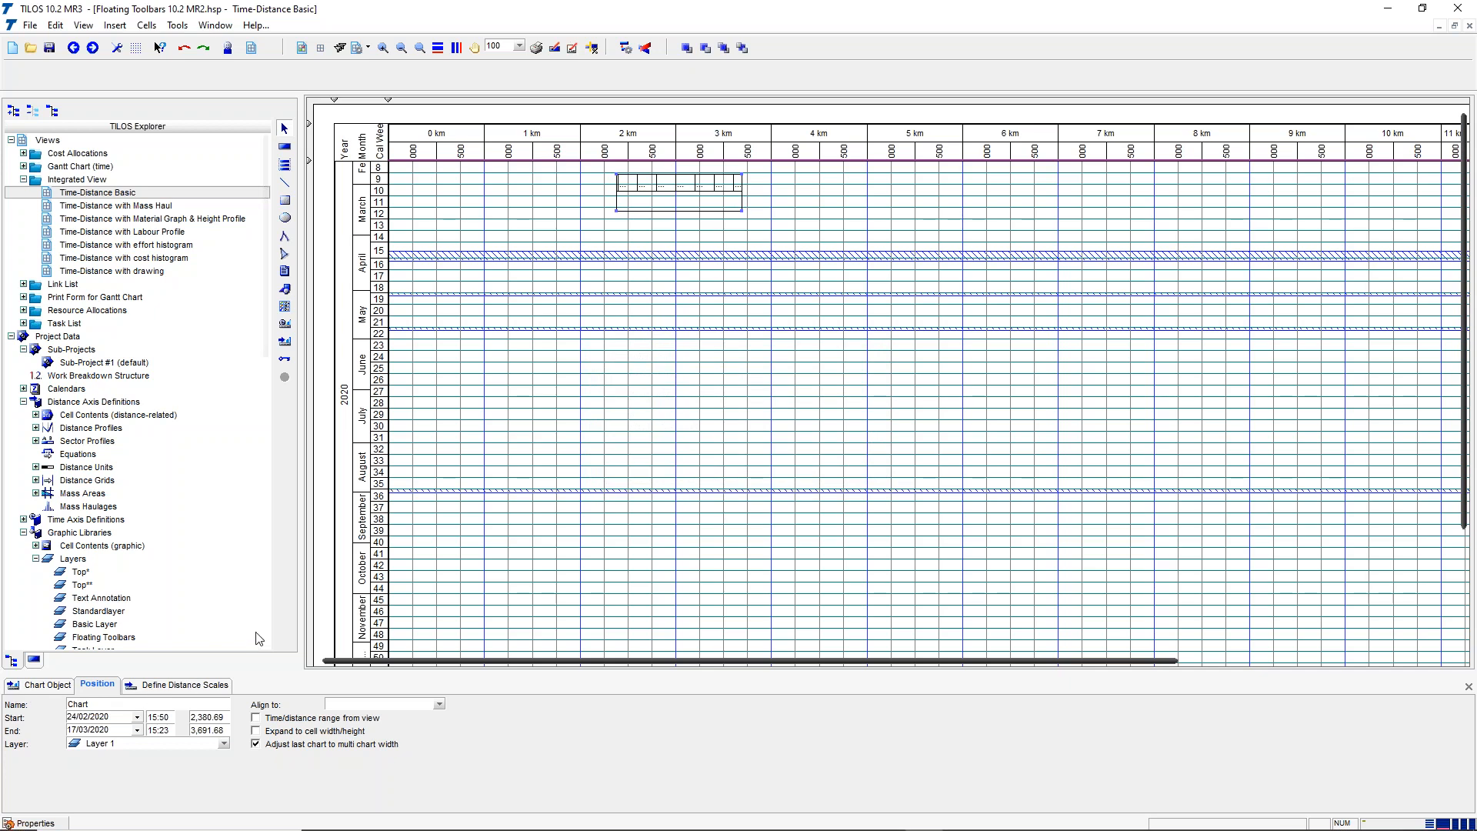
Step: Copy the 1 km scale line from the distance scale definitions of the existing header axis
{"action": "left_click", "coordinate": [620, 132]}
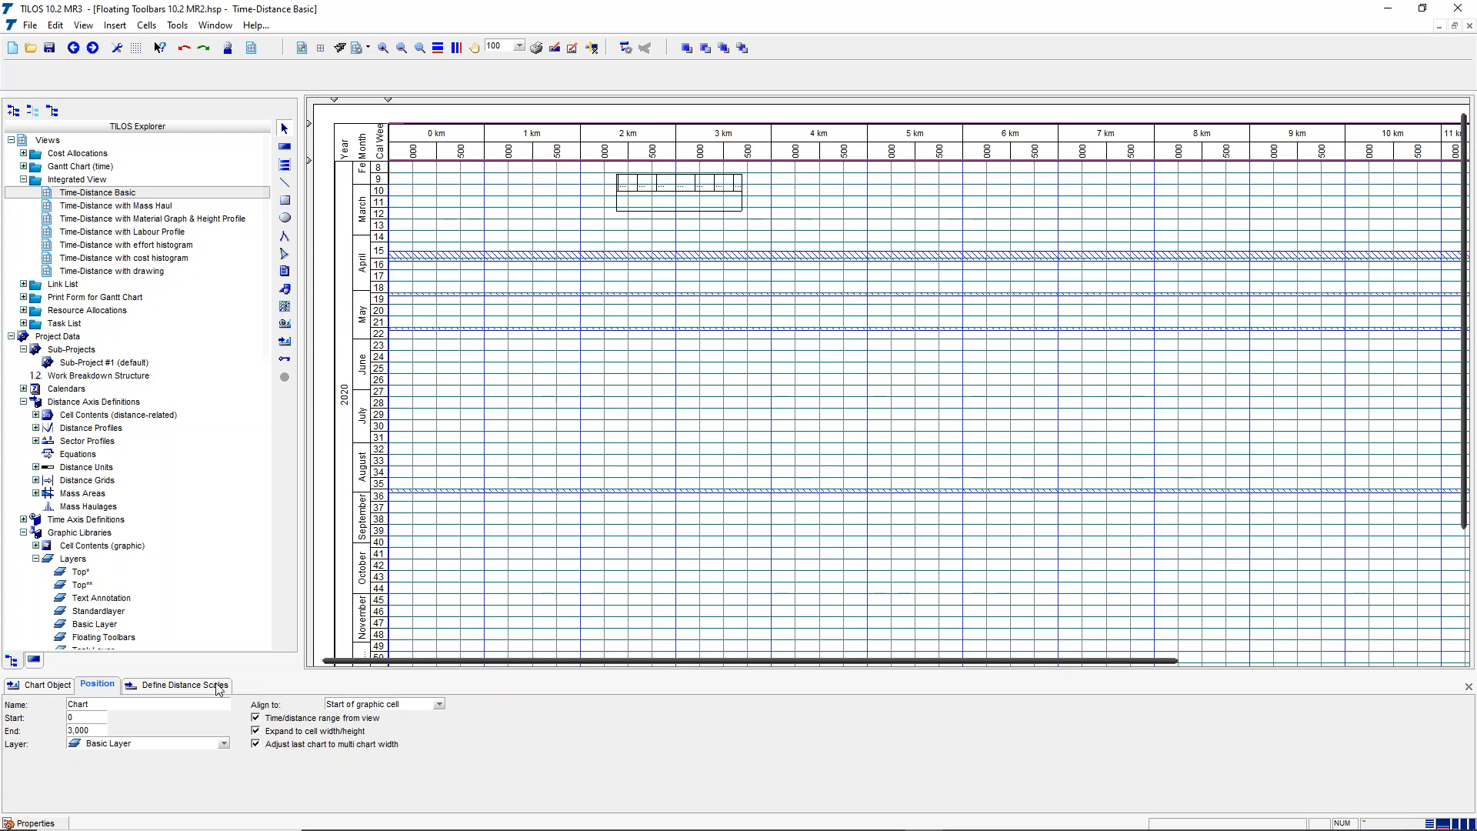
{"action": "left_click", "coordinate": [219, 687]}
{"action": "right_click", "coordinate": [67, 719]}
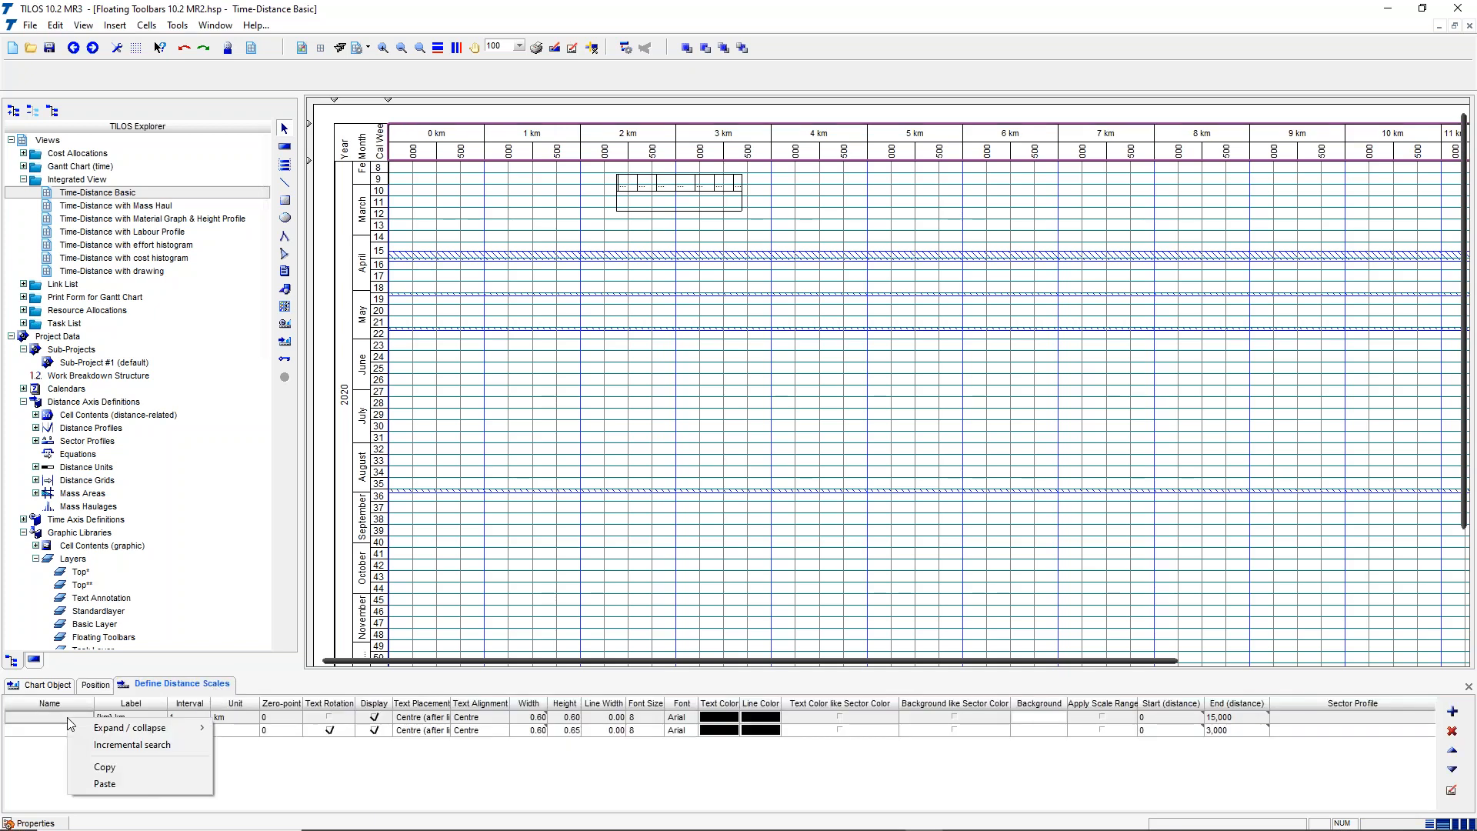
{"action": "left_click", "coordinate": [127, 760]}
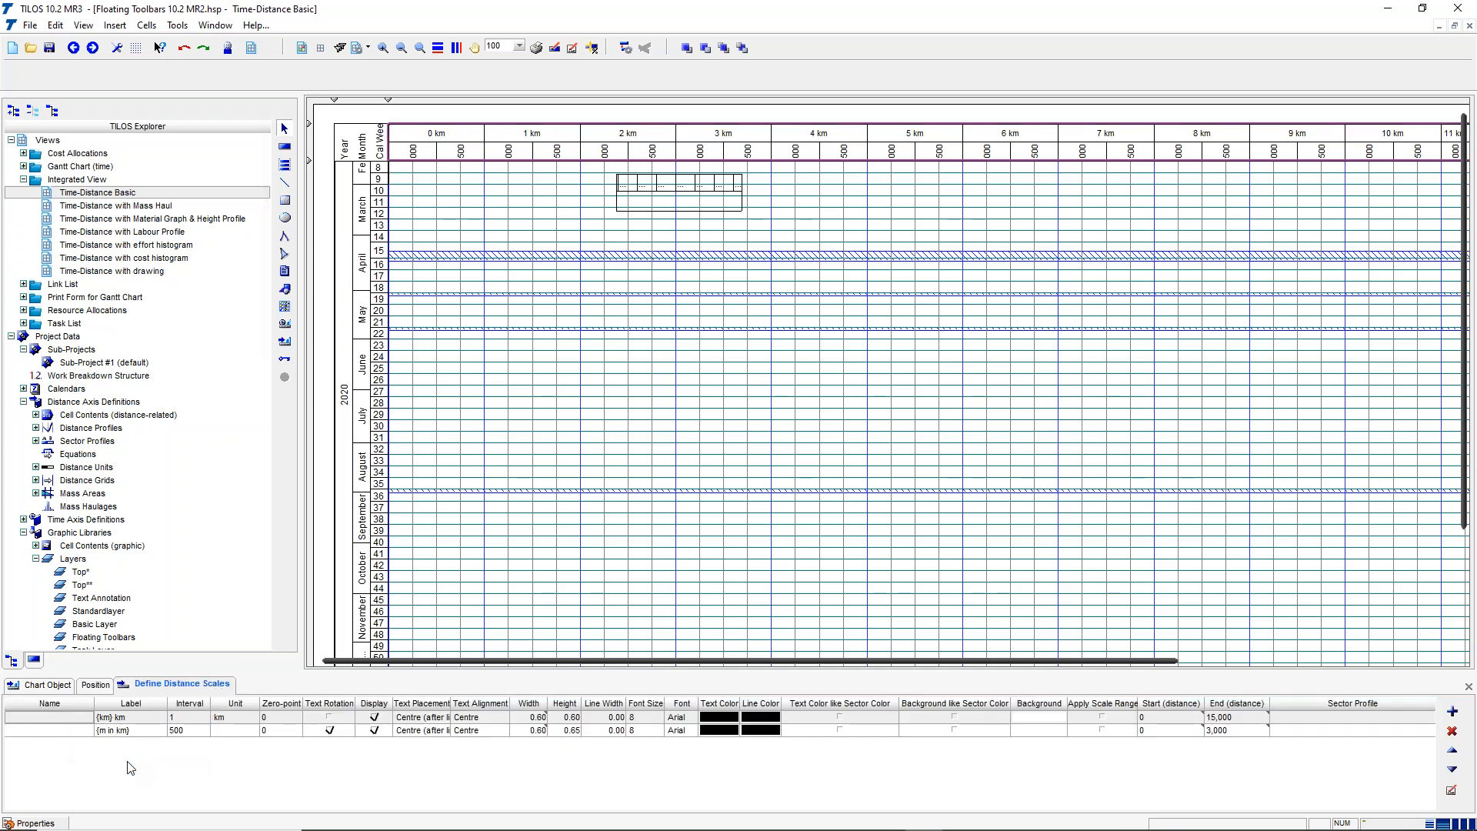
Step: Paste the copied km line into the floating ruler's distance scale definitions and move the 200 m line below it
{"action": "left_click", "coordinate": [745, 188]}
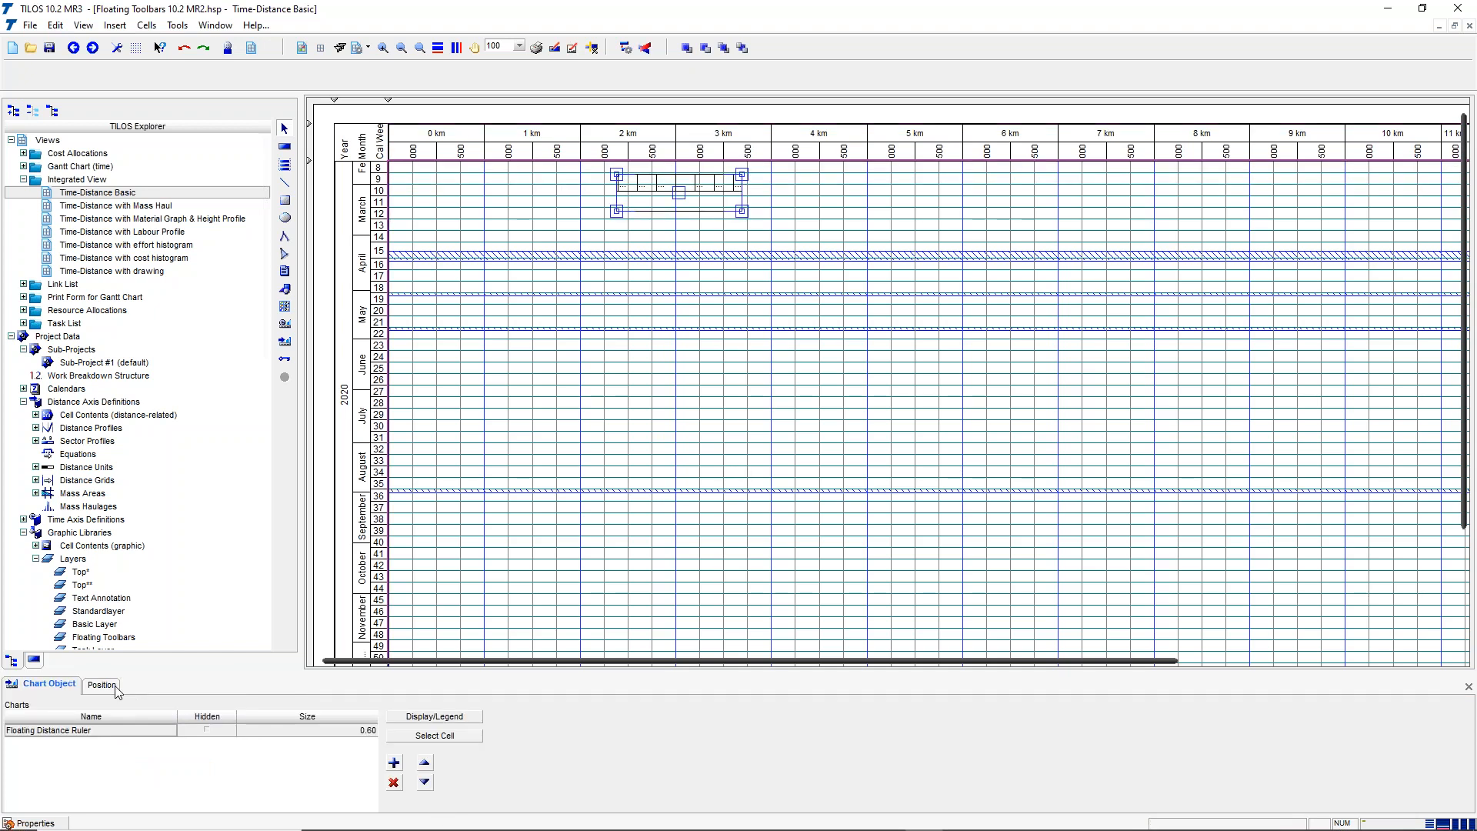
{"action": "left_click", "coordinate": [115, 688]}
{"action": "left_click", "coordinate": [762, 308]}
{"action": "left_click", "coordinate": [680, 198]}
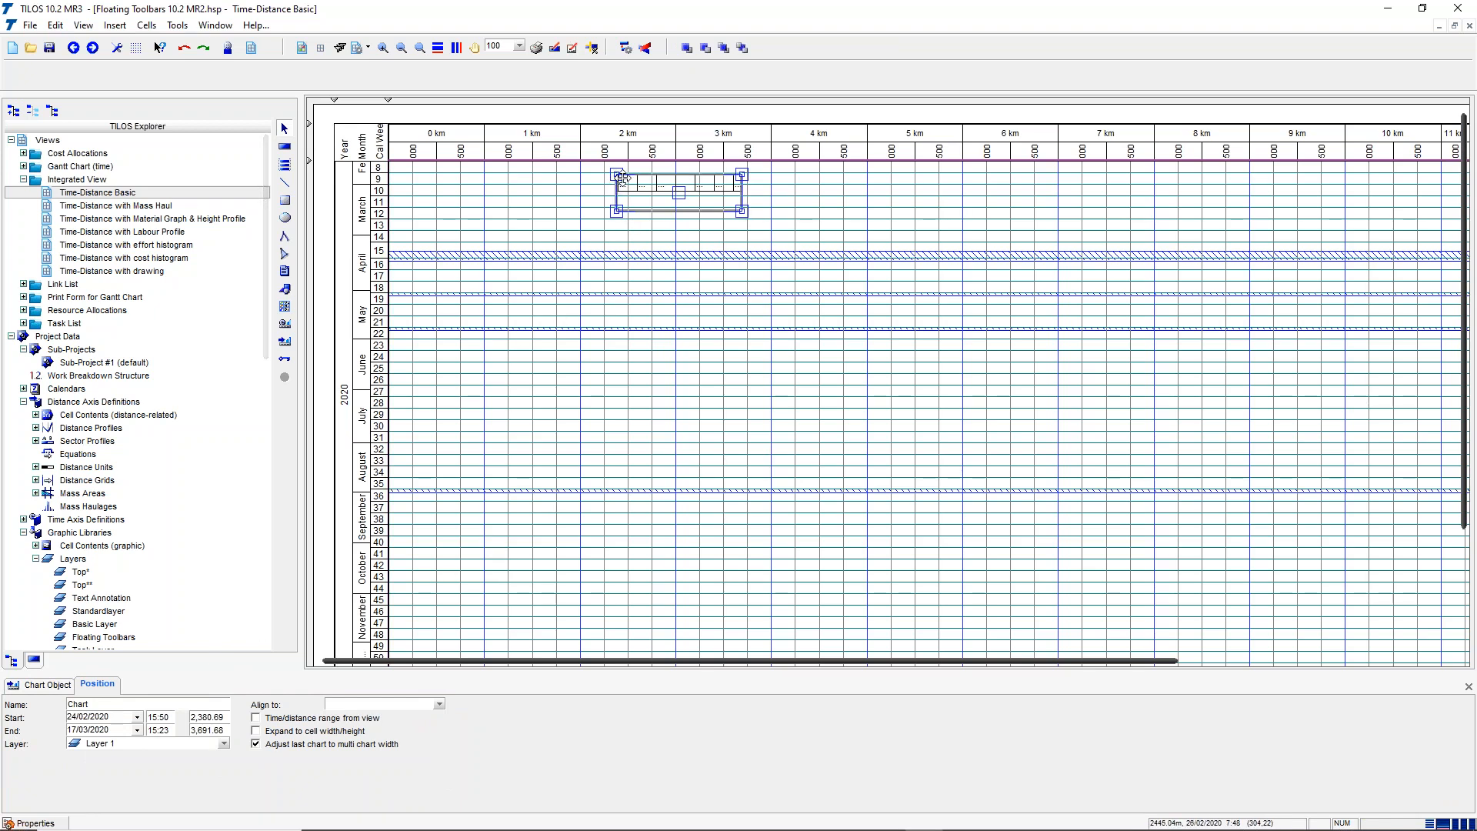
{"action": "double_click", "coordinate": [639, 210]}
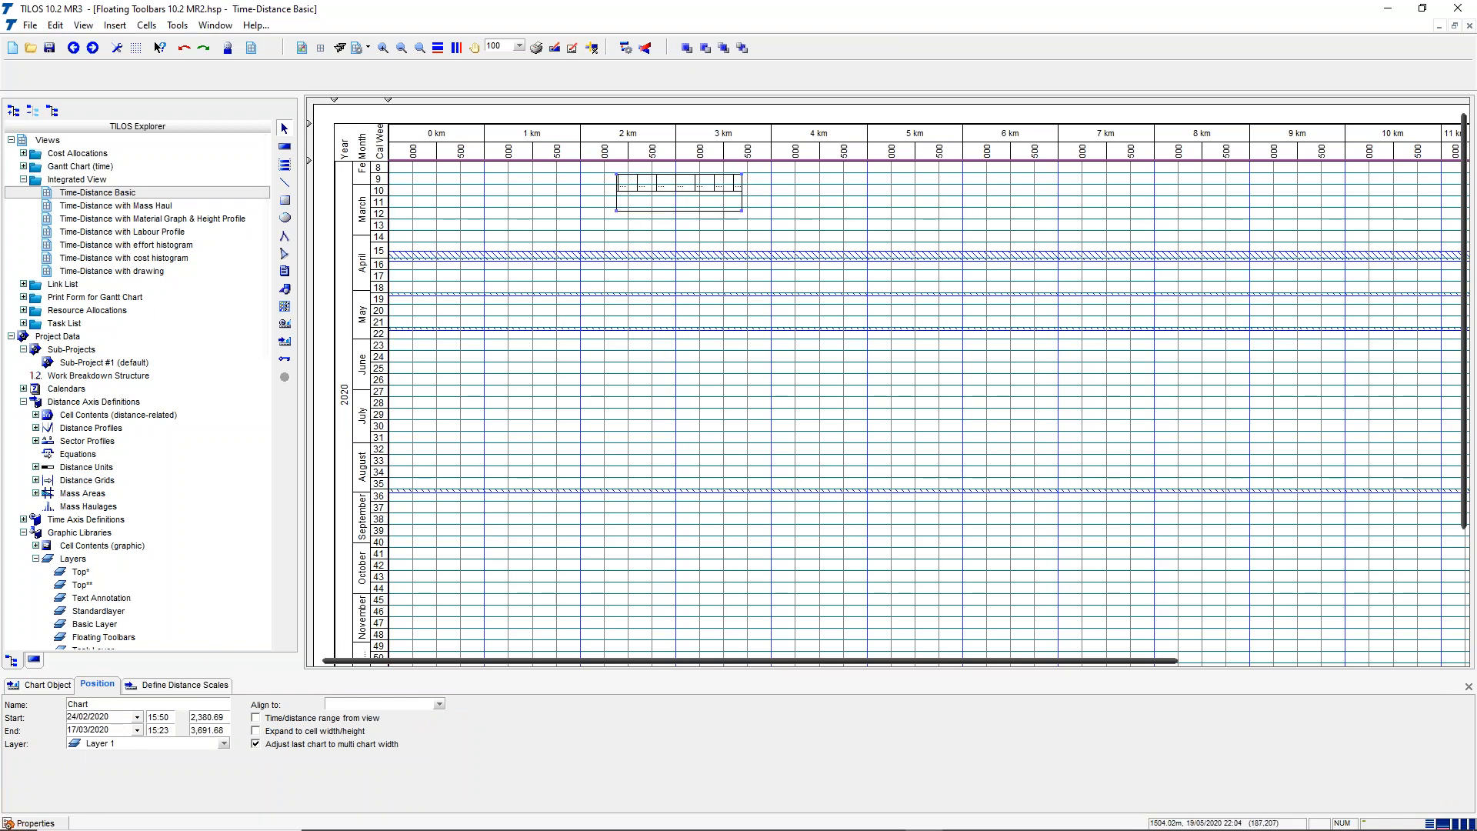
{"action": "left_click", "coordinate": [192, 686]}
{"action": "right_click", "coordinate": [120, 779]}
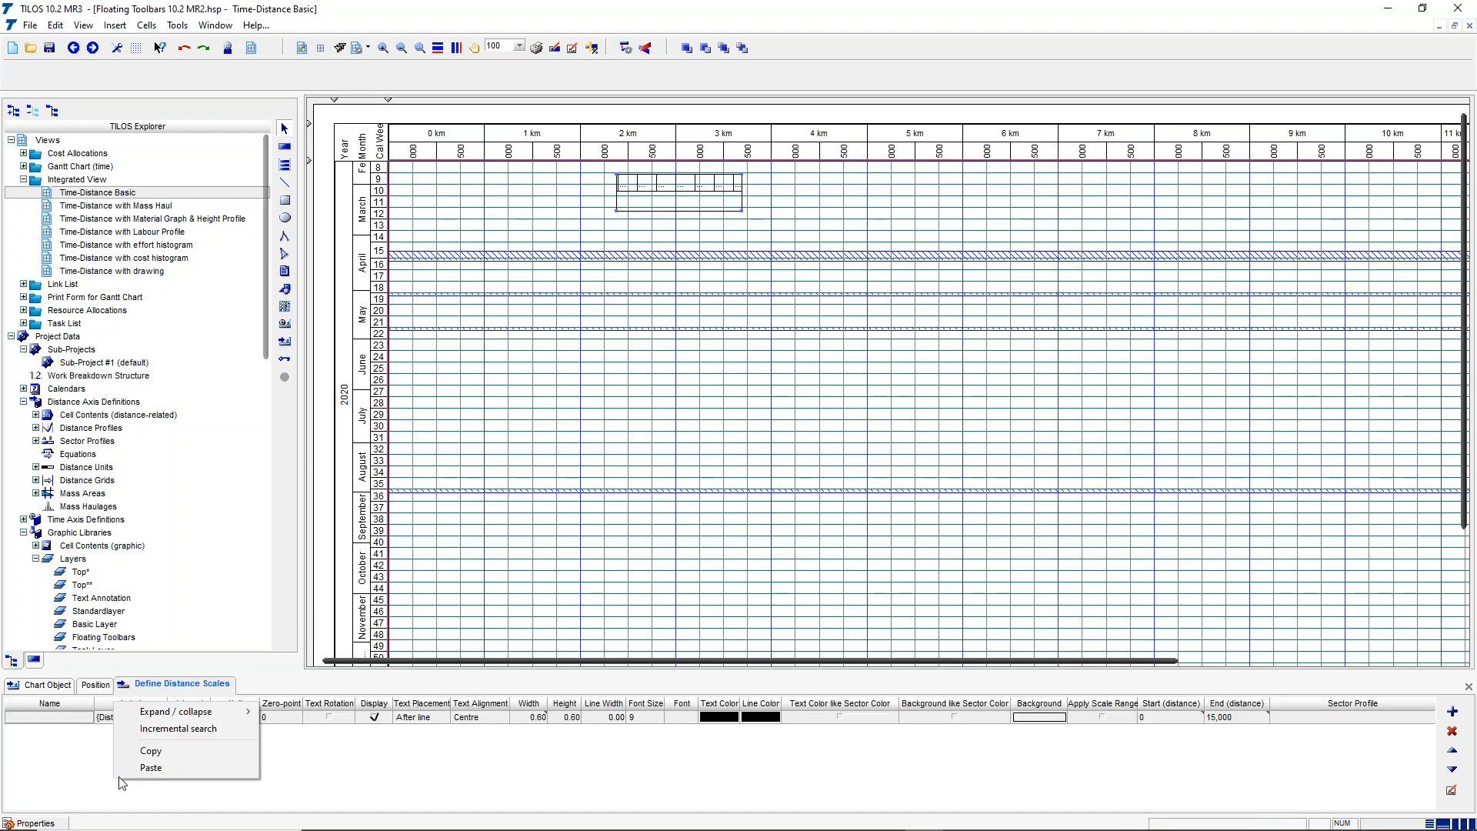
{"action": "left_click", "coordinate": [172, 768]}
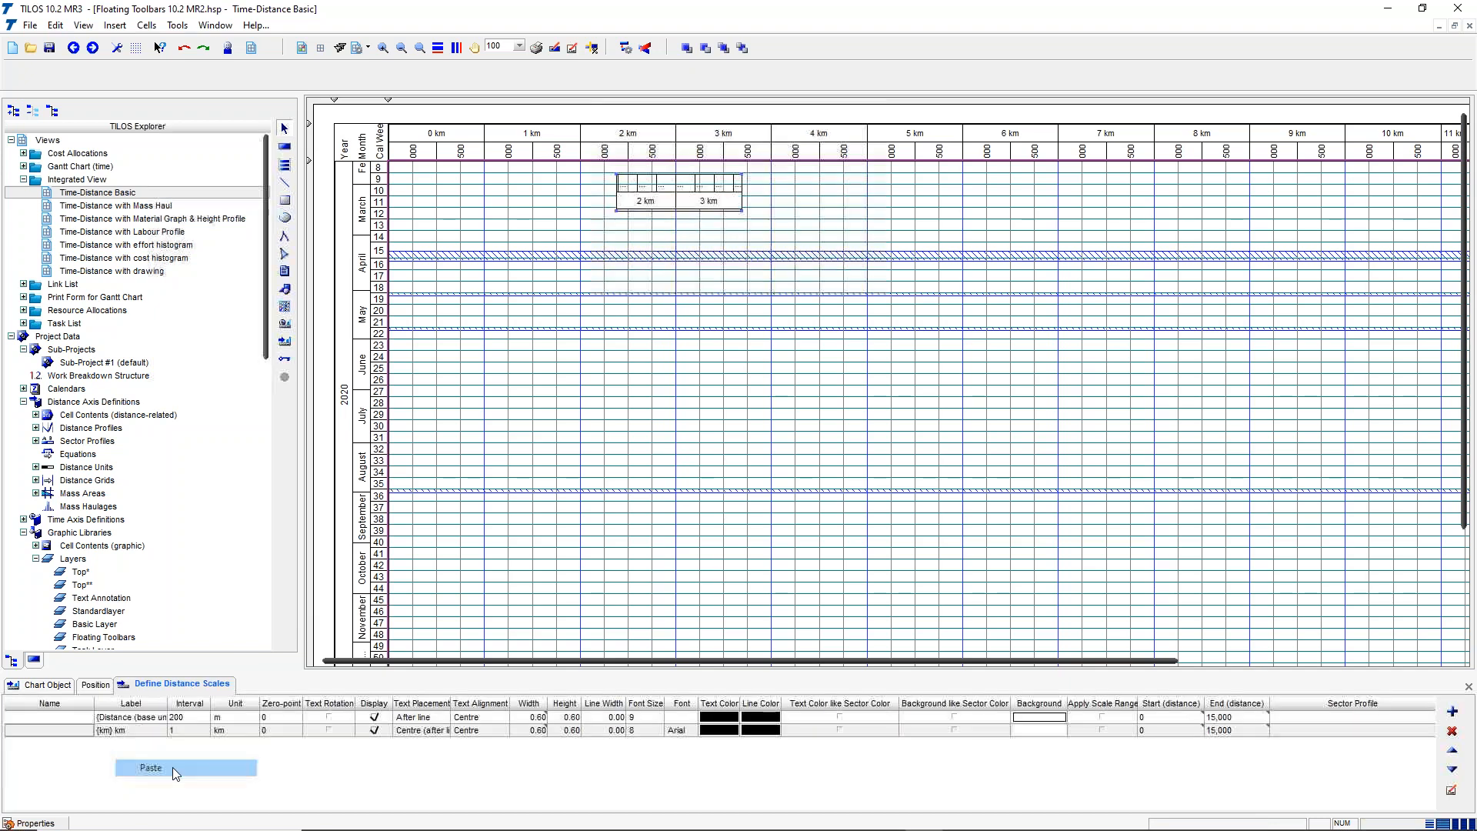
{"action": "left_click", "coordinate": [80, 718]}
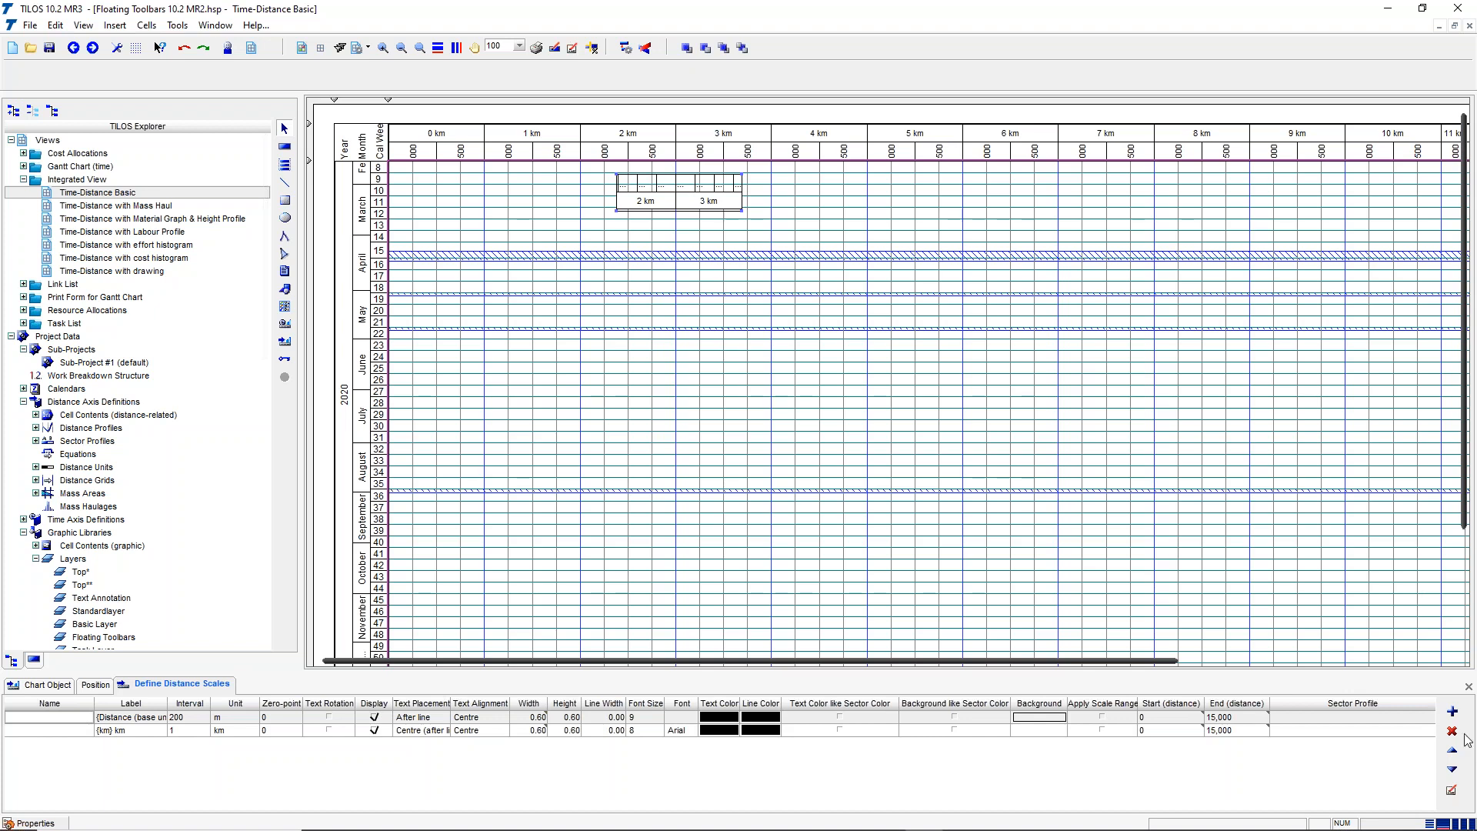
{"action": "left_click", "coordinate": [1452, 770]}
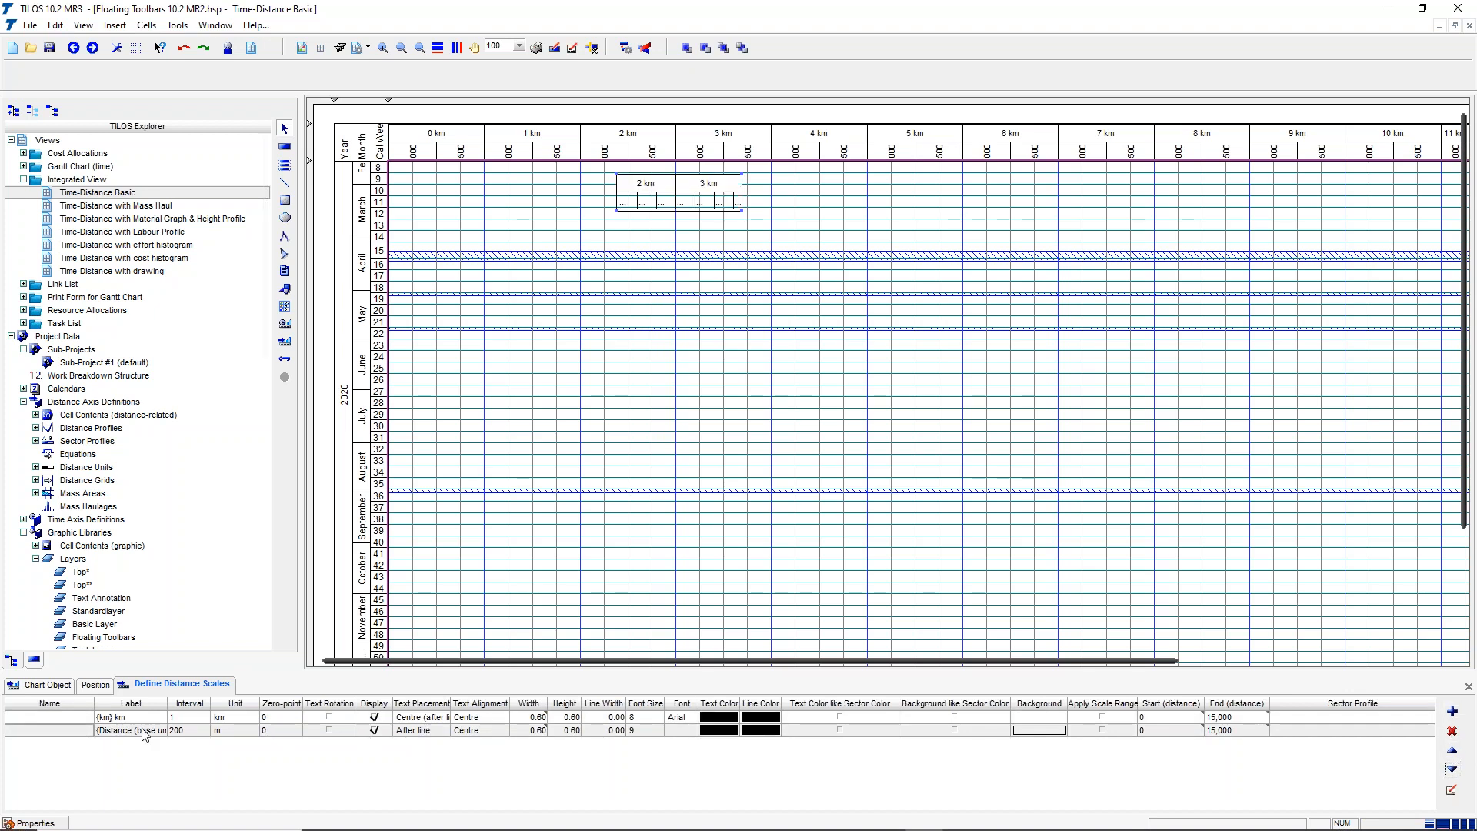
Step: Give the ruler's 200 m scale line a white background and a font size of 8
{"action": "double_click", "coordinate": [55, 735]}
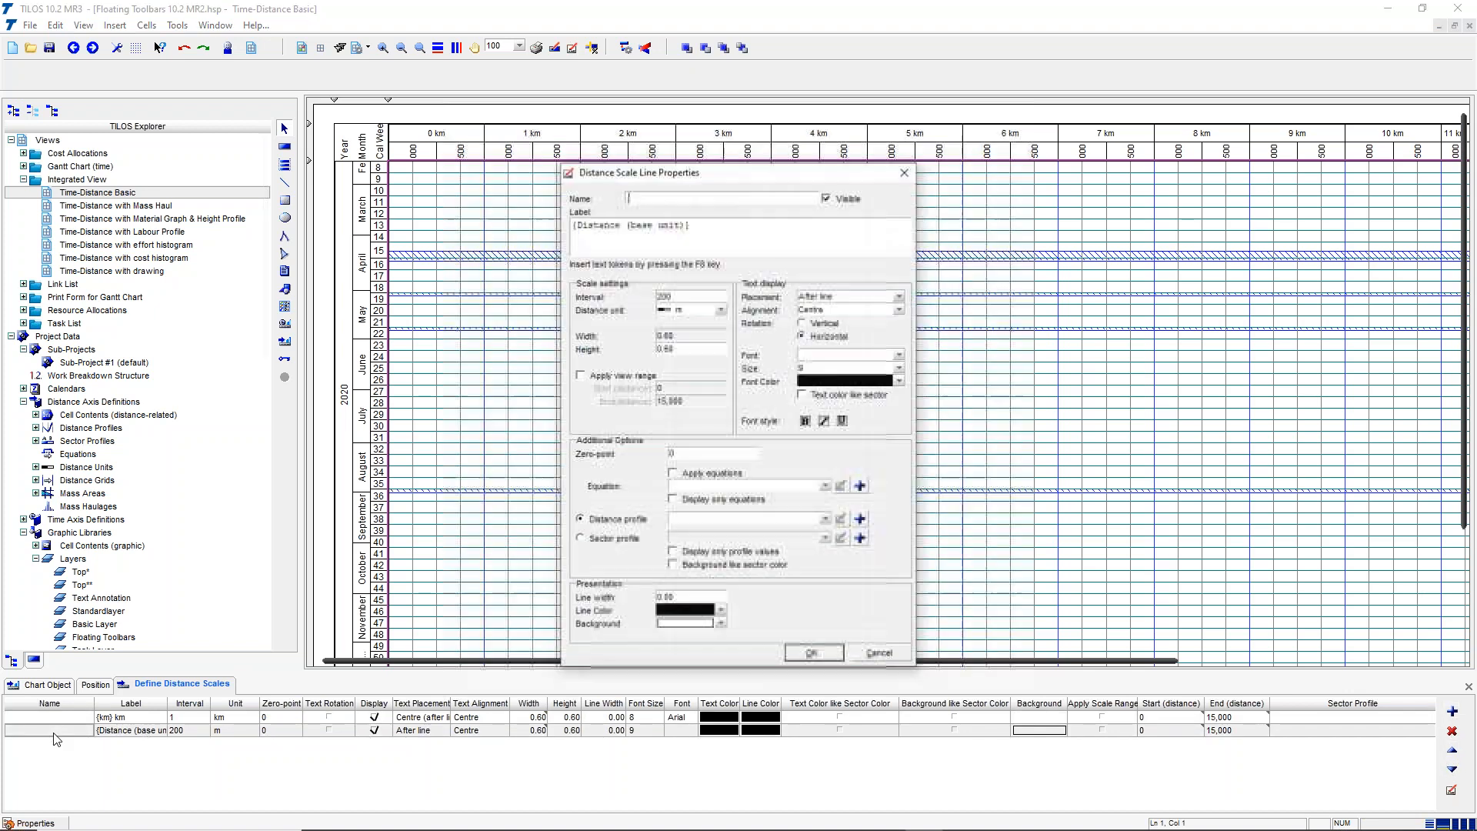
{"action": "left_click", "coordinate": [723, 625]}
{"action": "left_click", "coordinate": [699, 400]}
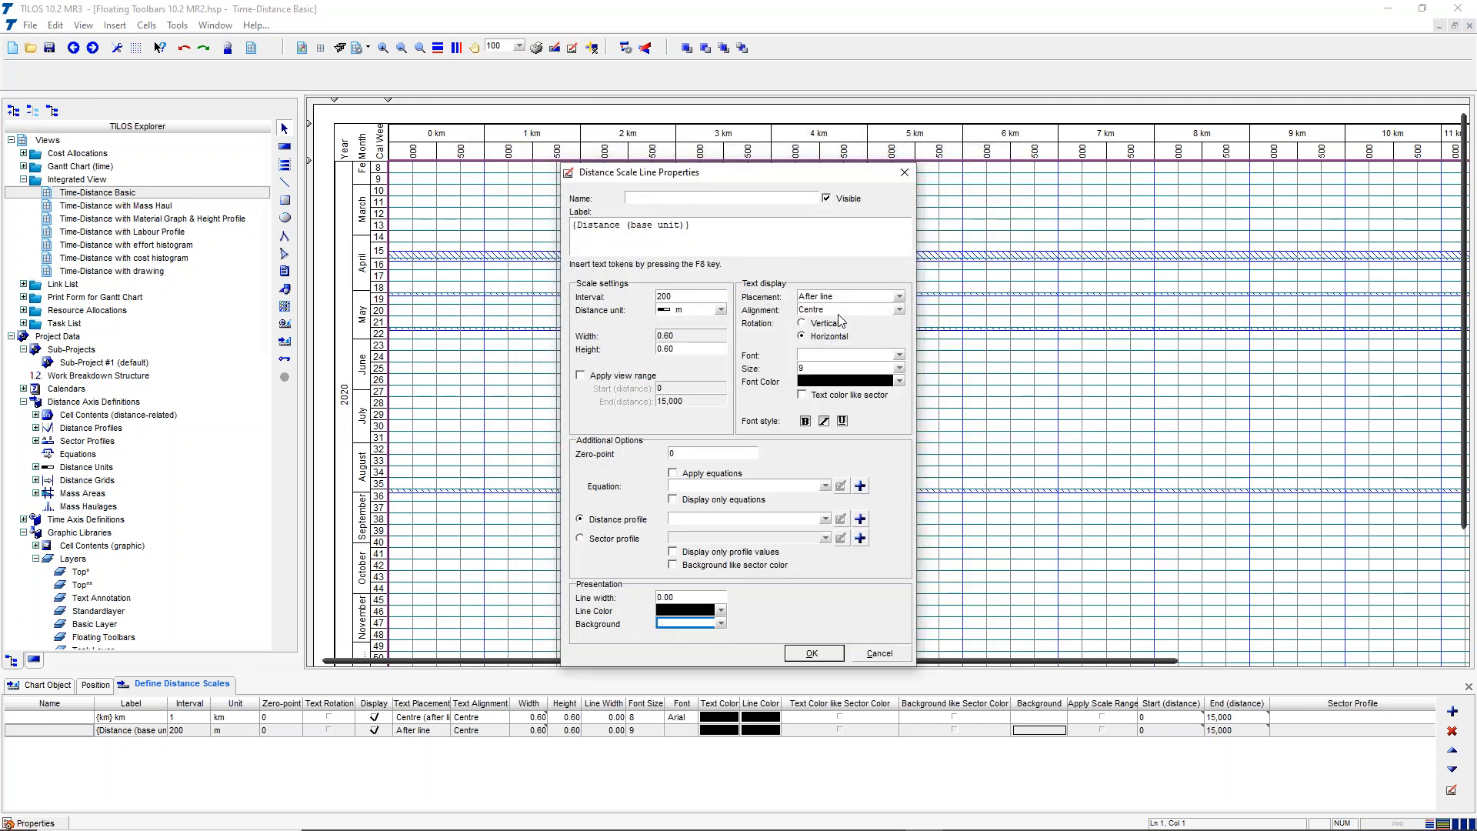
{"action": "left_click", "coordinate": [896, 370]}
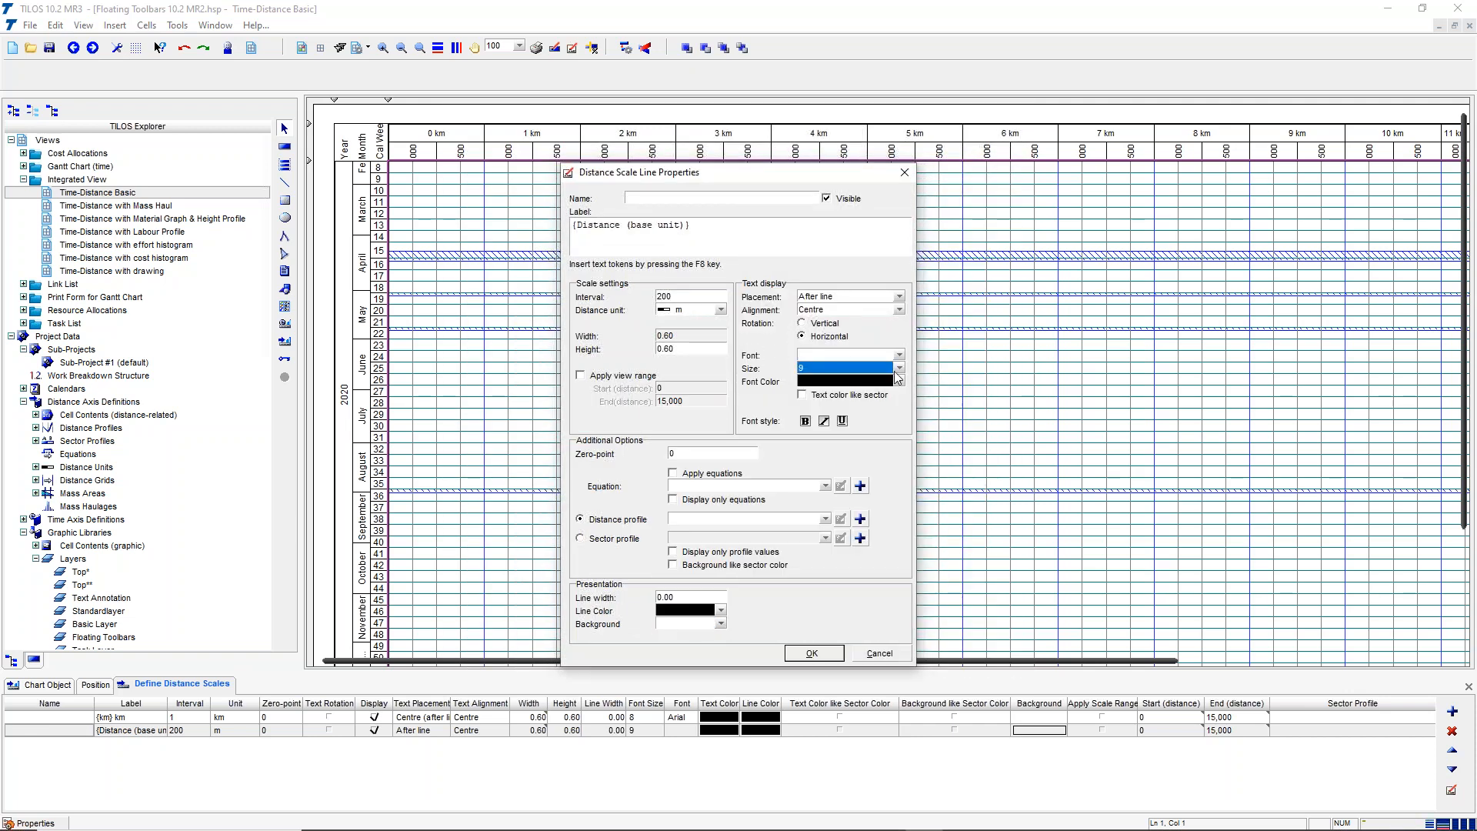
{"action": "left_click", "coordinate": [897, 369]}
{"action": "left_click", "coordinate": [869, 395]}
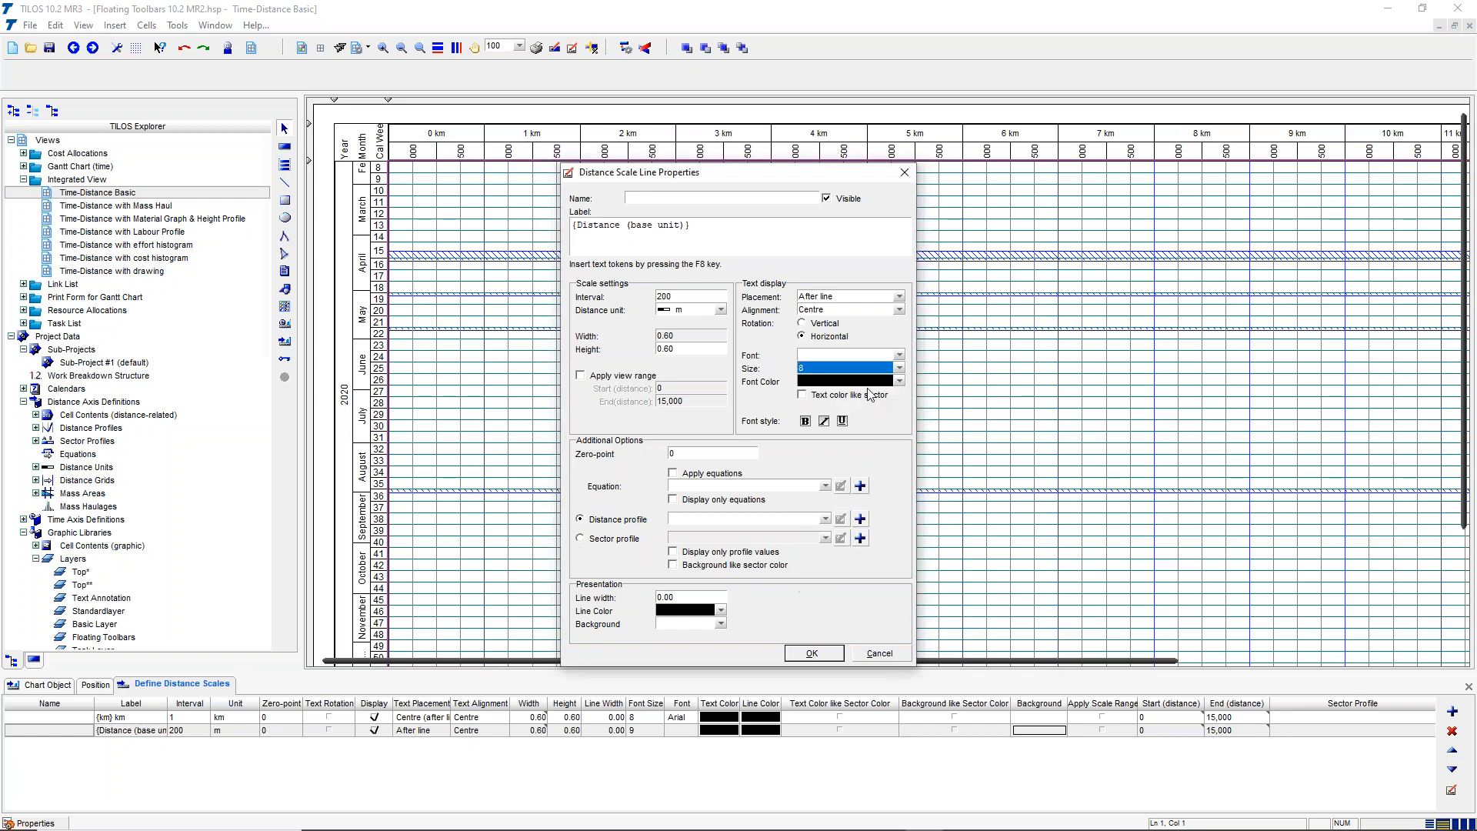
Step: Set the scale line's text rotation to vertical, its height to 0.80 and its interval to 250 m
{"action": "left_click", "coordinate": [827, 328]}
{"action": "double_click", "coordinate": [666, 337]}
{"action": "left_click", "coordinate": [672, 352]}
{"action": "key", "text": "BackSpace"}
{"action": "type", "text": "8"}
{"action": "double_click", "coordinate": [700, 297]}
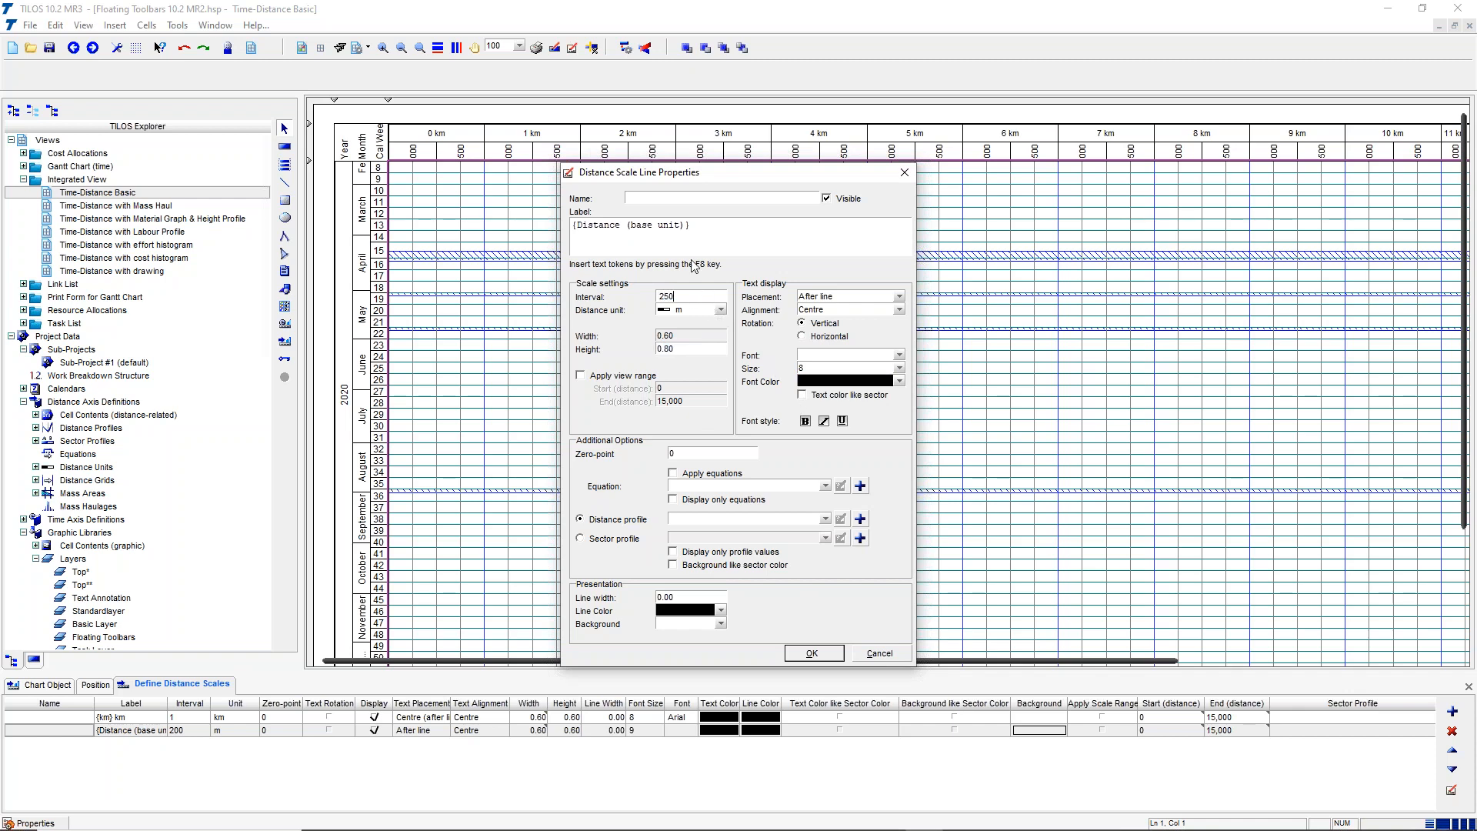
Step: Replace the scale line's label with the "m in km" distance token and name the line 250m
{"action": "left_click_drag", "start_coordinate": [701, 226], "coordinate": [572, 225]}
{"action": "key", "text": "Delete"}
{"action": "key", "text": "F8"}
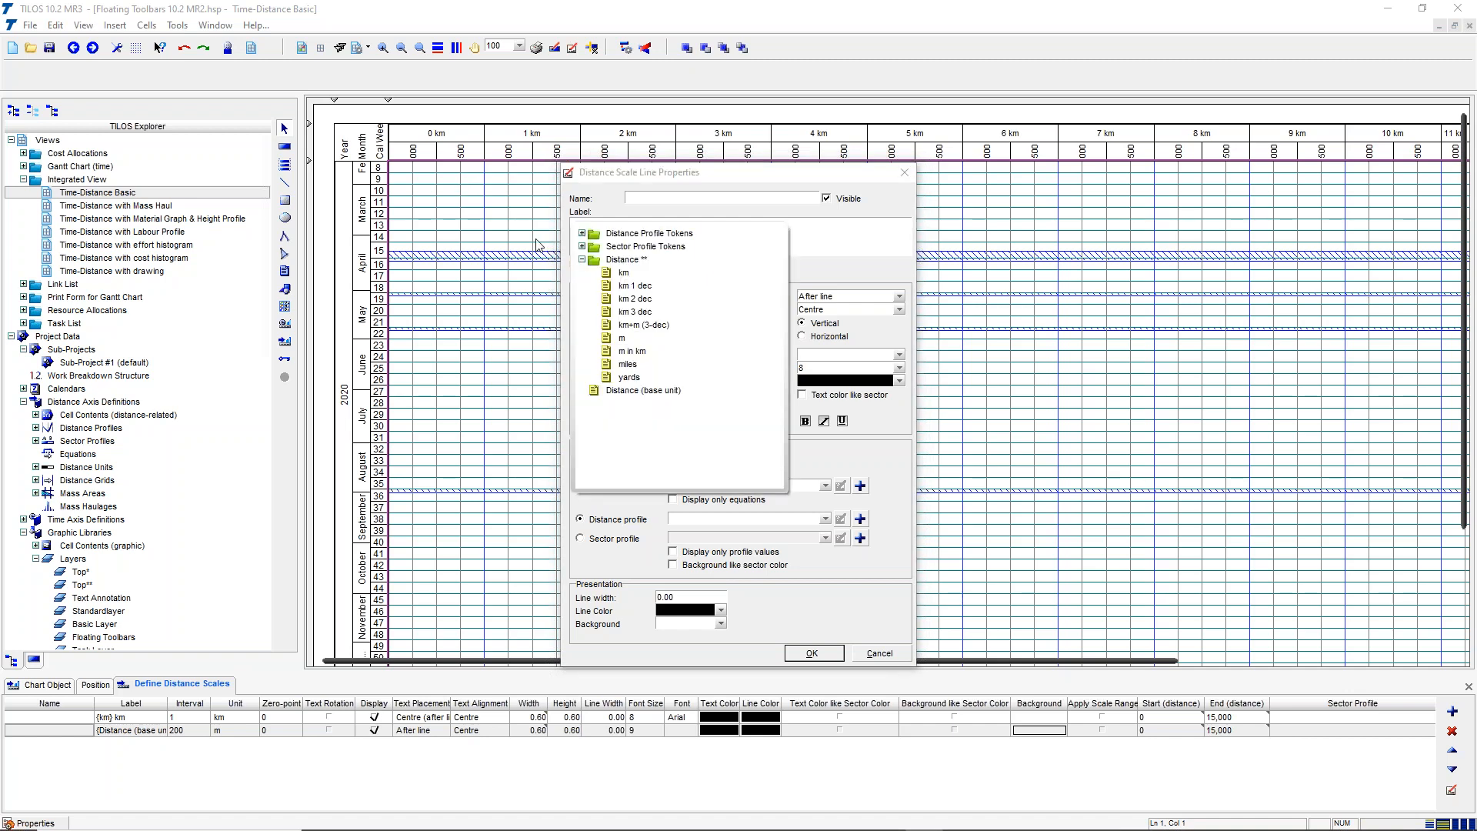
{"action": "double_click", "coordinate": [624, 351]}
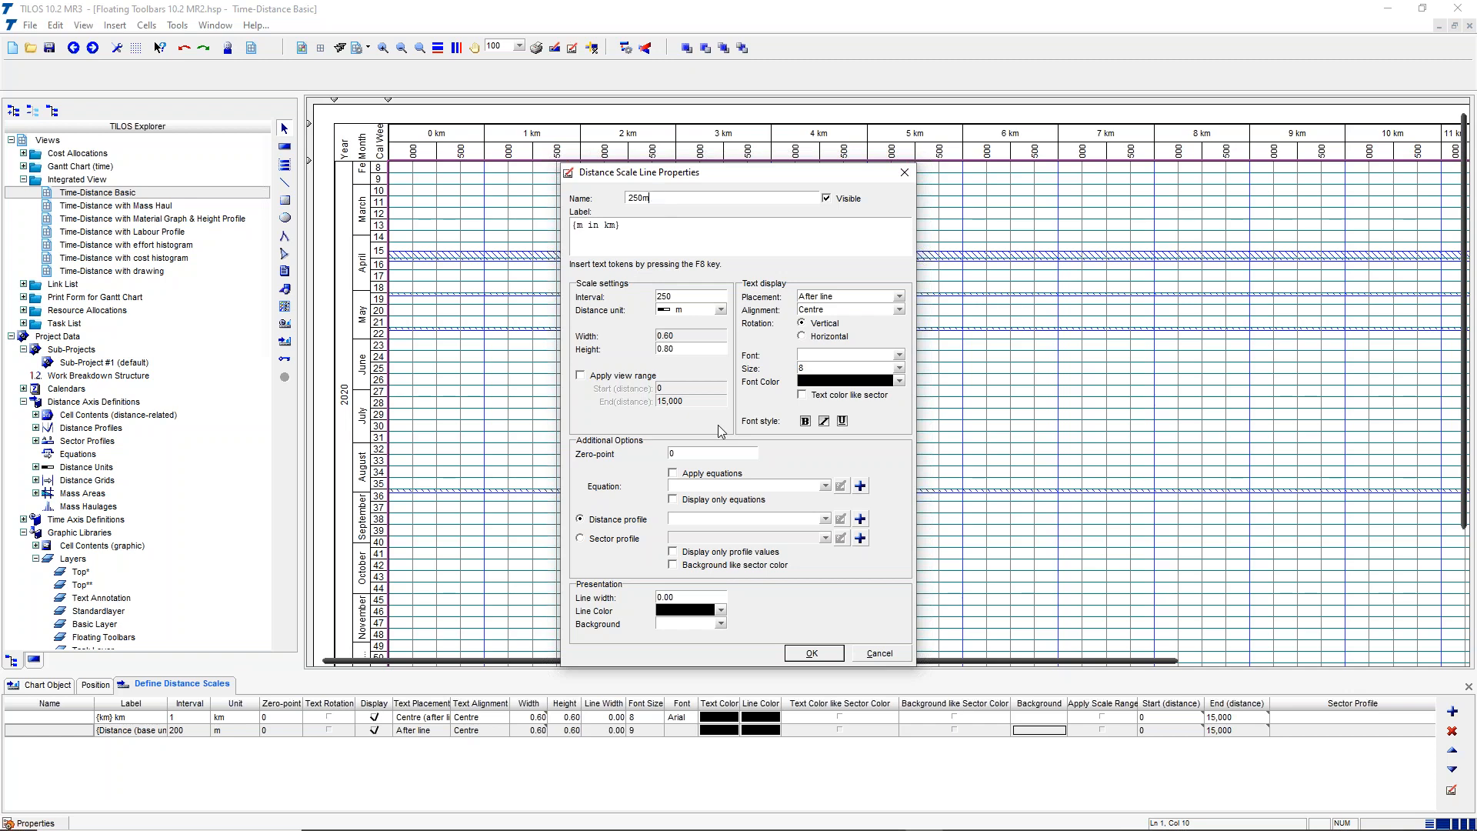
{"action": "left_click", "coordinate": [834, 659]}
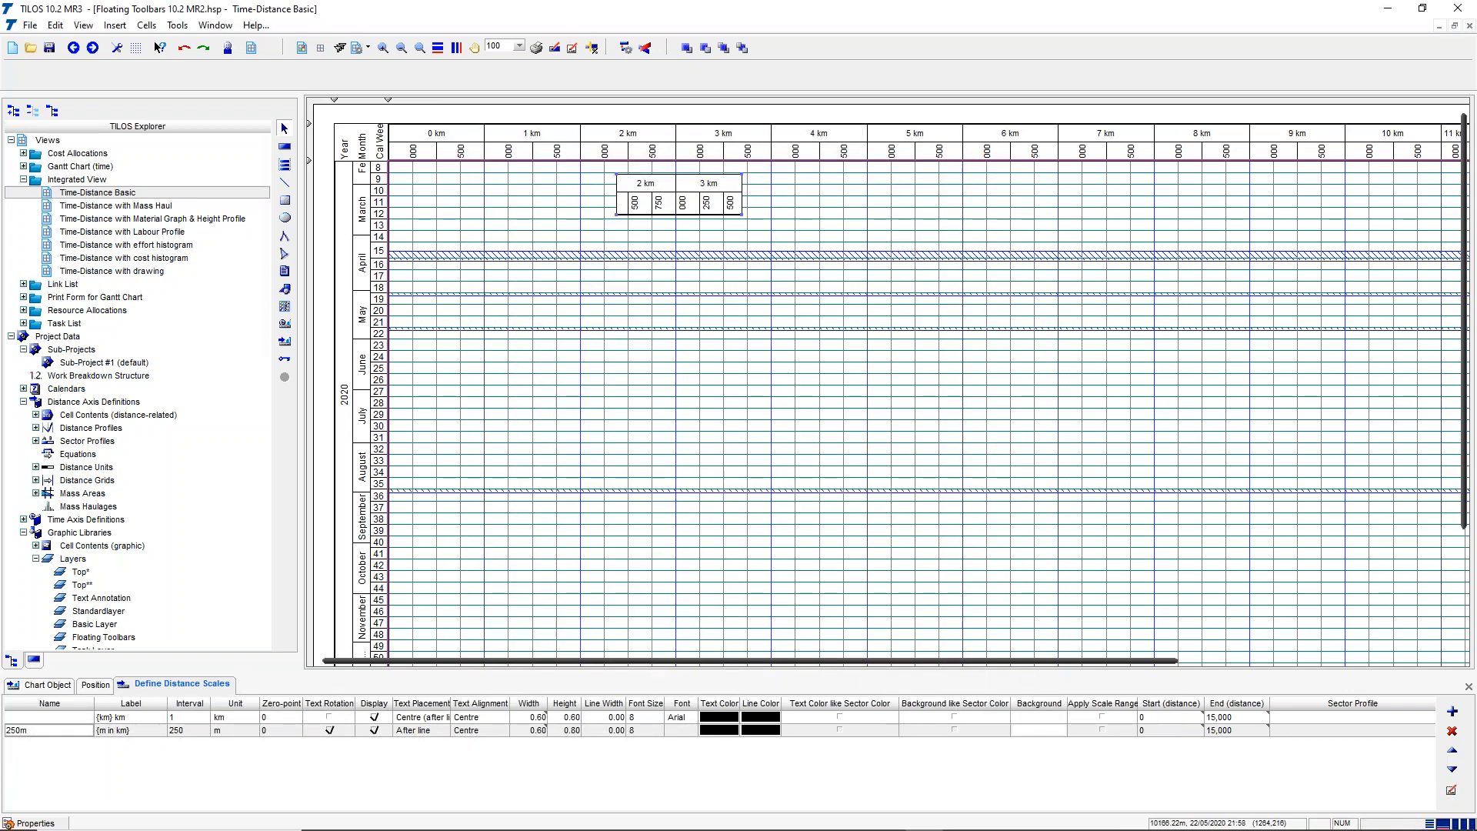
Step: Have the ruler take its time/distance range from the view and align it to the start of the visible cell area
{"action": "mouse_move", "coordinate": [1465, 367]}
{"action": "left_mouse_down"}
{"action": "mouse_move", "coordinate": [1465, 488]}
{"action": "mouse_move", "coordinate": [1465, 358]}
{"action": "left_mouse_up"}
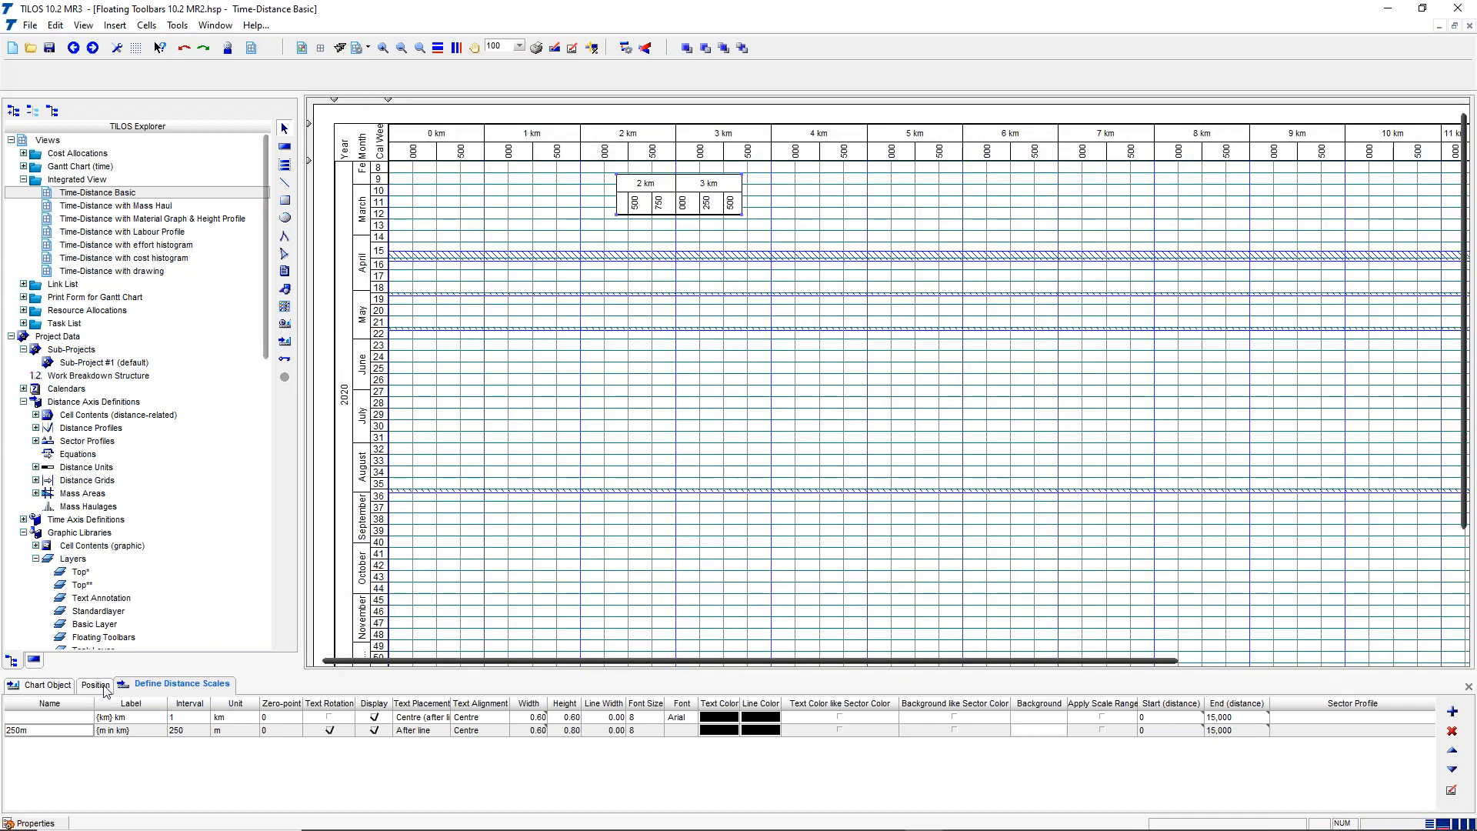
{"action": "left_click", "coordinate": [94, 685]}
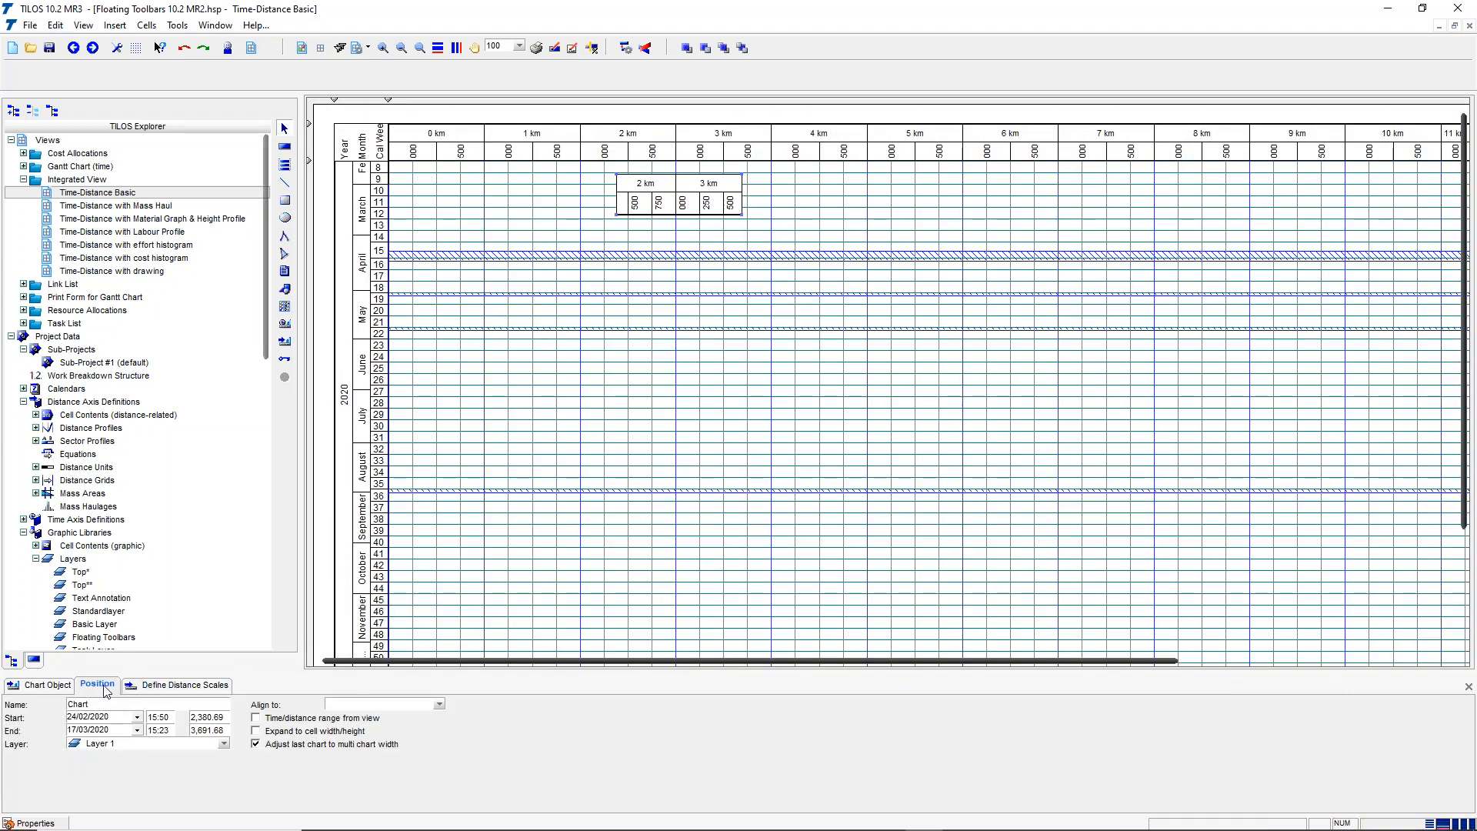
{"action": "left_click", "coordinate": [302, 719]}
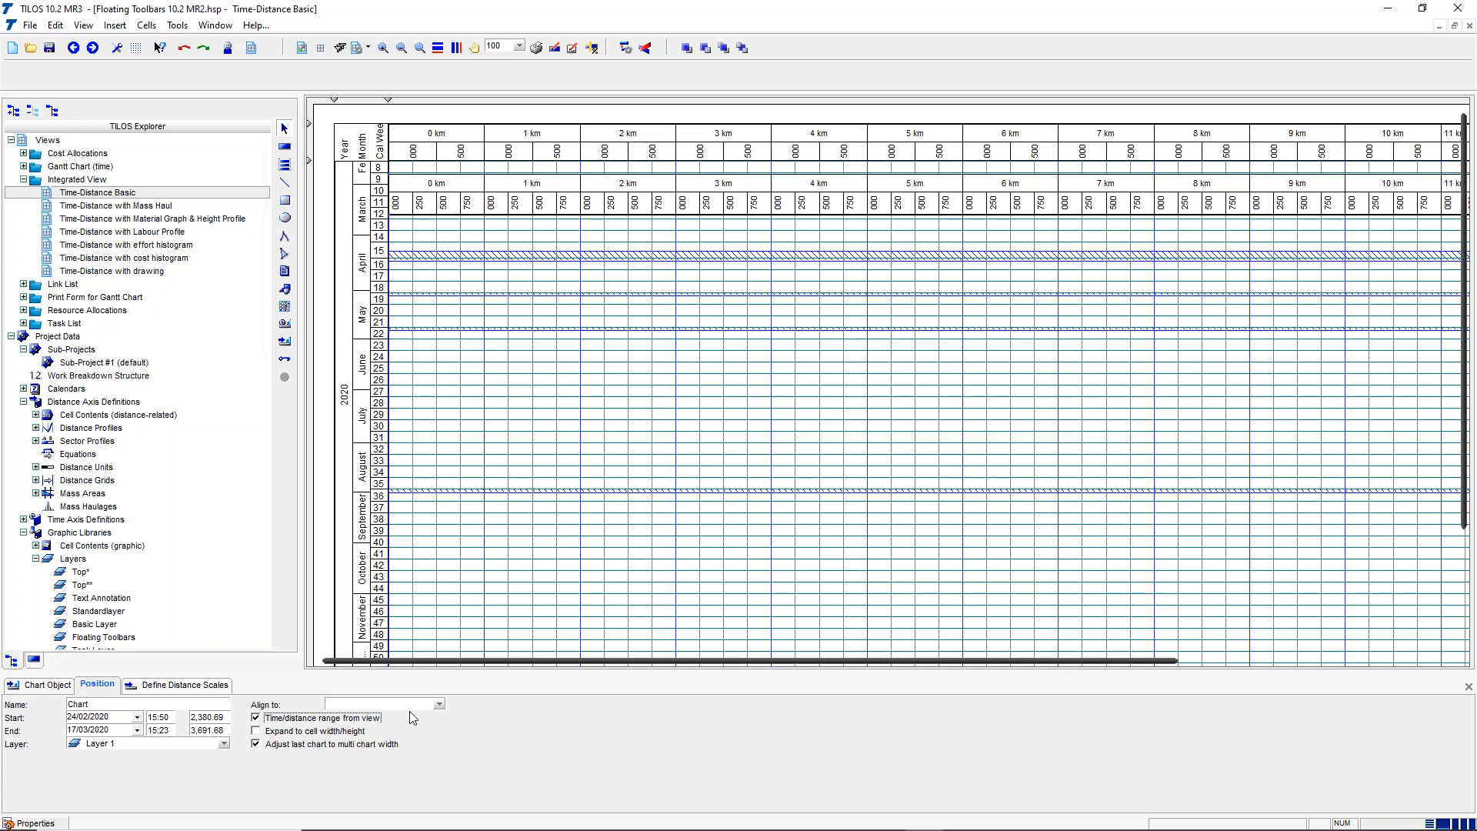
{"action": "left_click", "coordinate": [439, 705]}
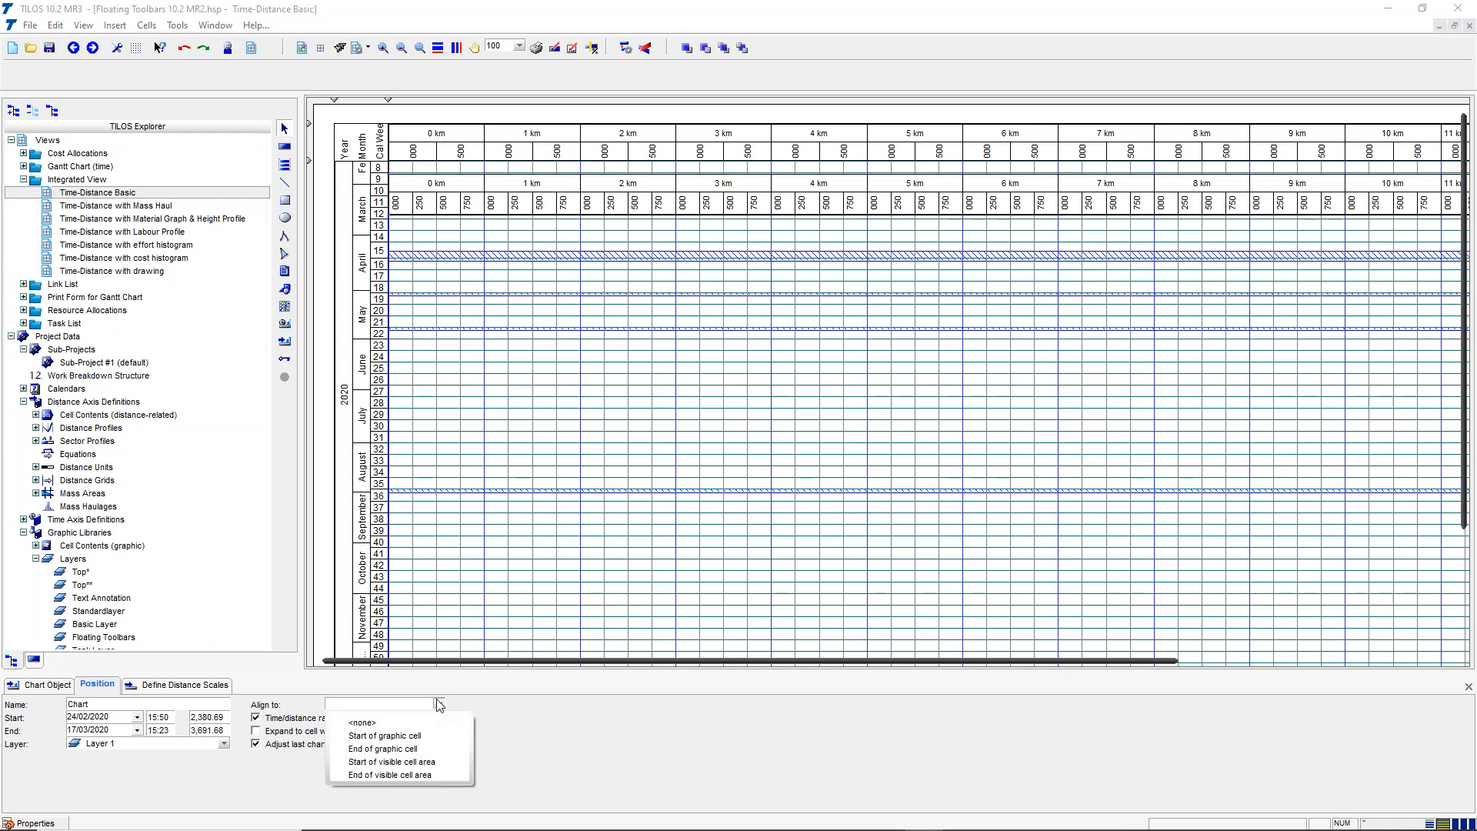
{"action": "left_click", "coordinate": [440, 761]}
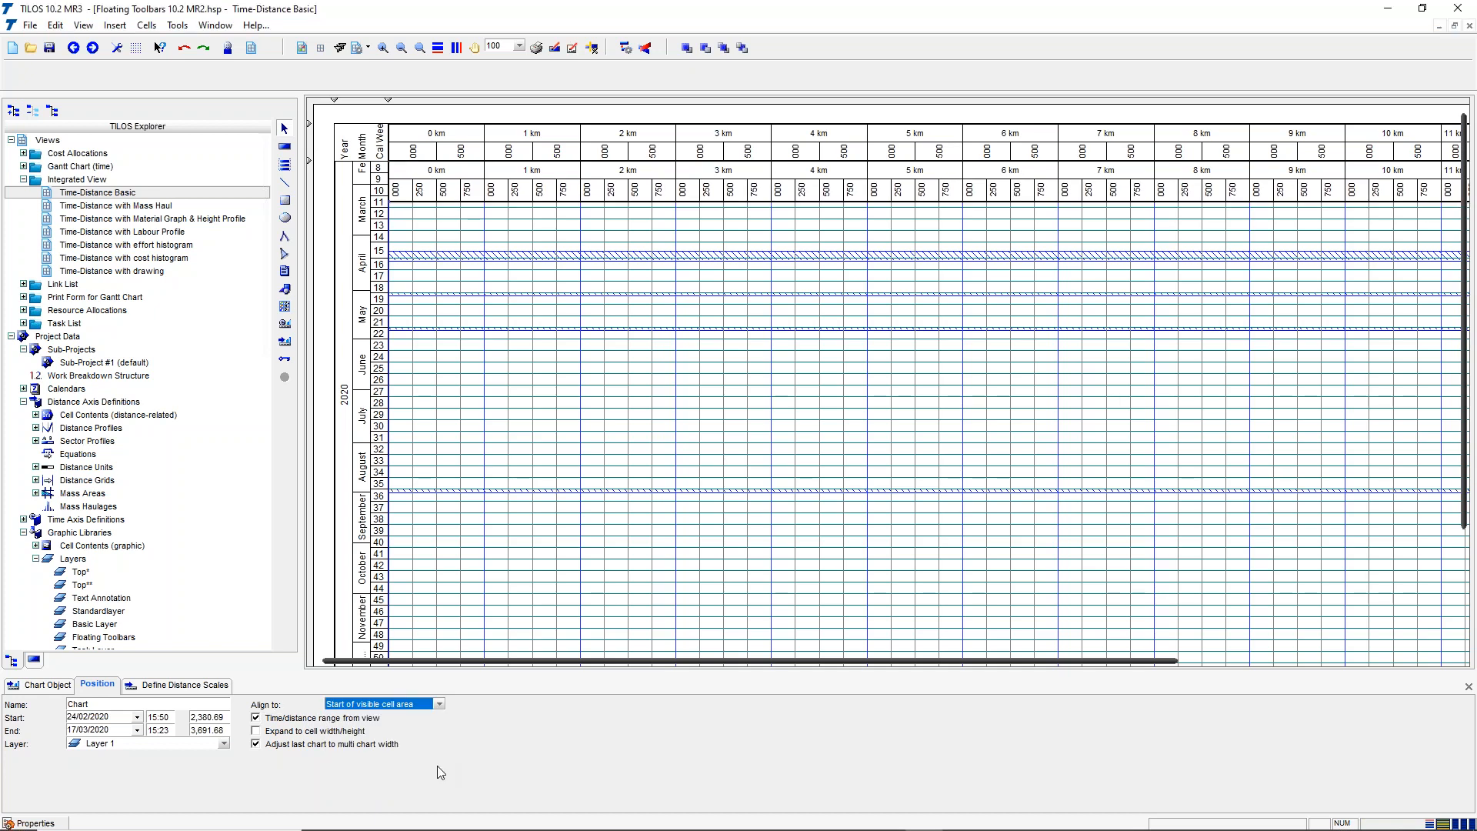
Step: Assign the floating distance ruler to the Floating Toolbars layer
{"action": "left_click_drag", "start_coordinate": [1466, 317], "coordinate": [1310, 295]}
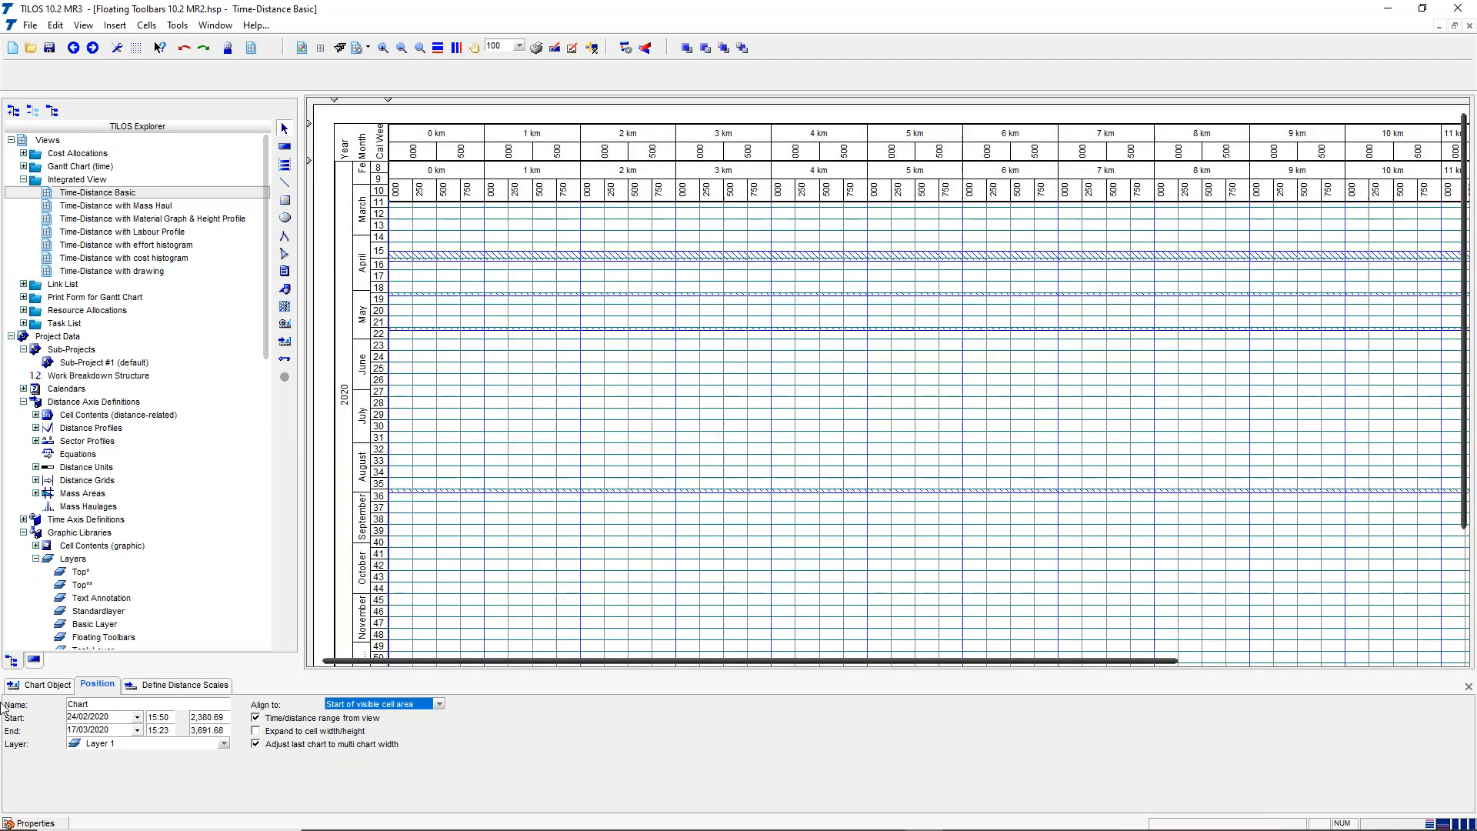
{"action": "left_click", "coordinate": [488, 310]}
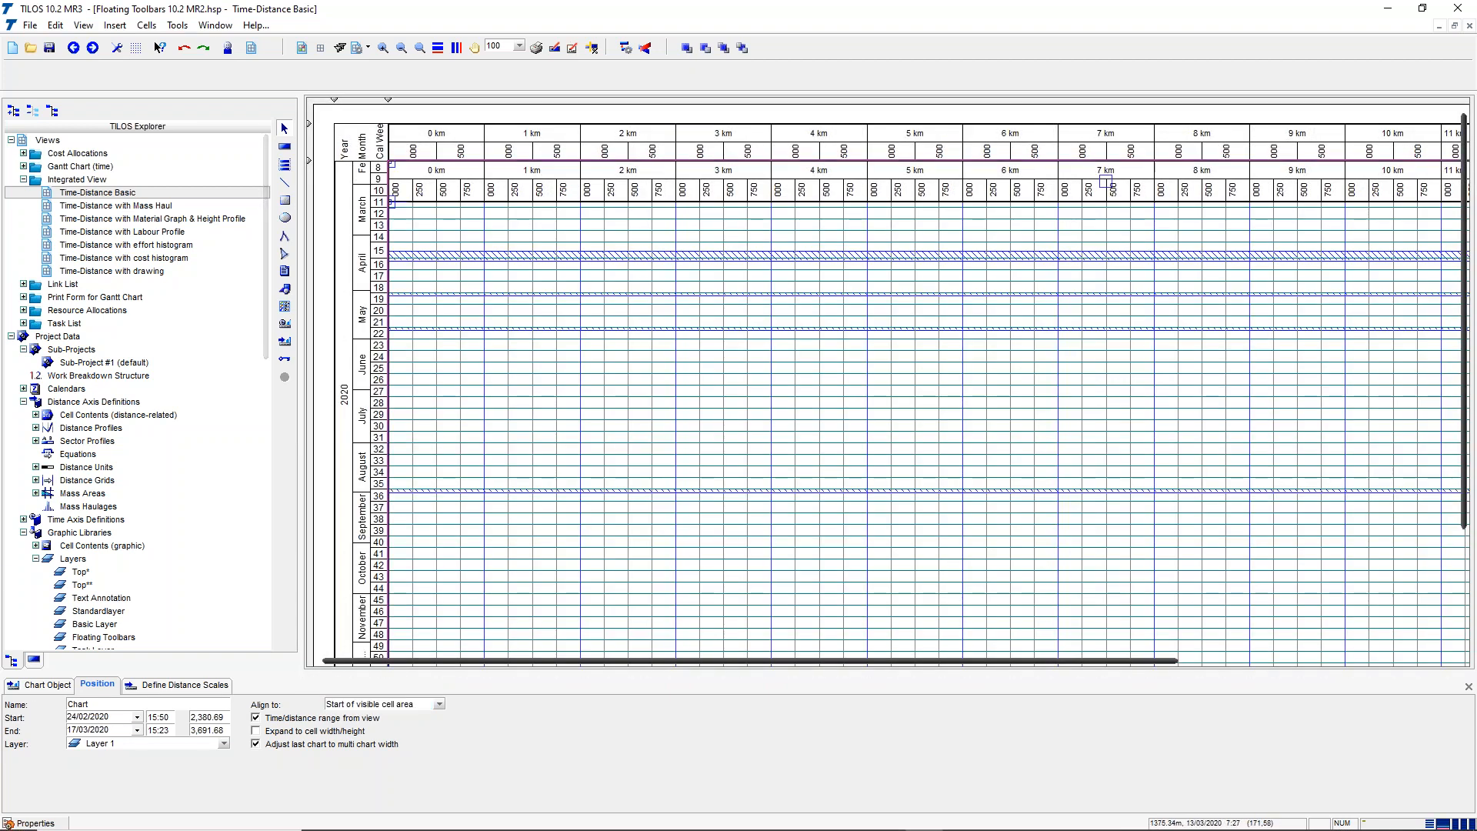
{"action": "left_click", "coordinate": [110, 747]}
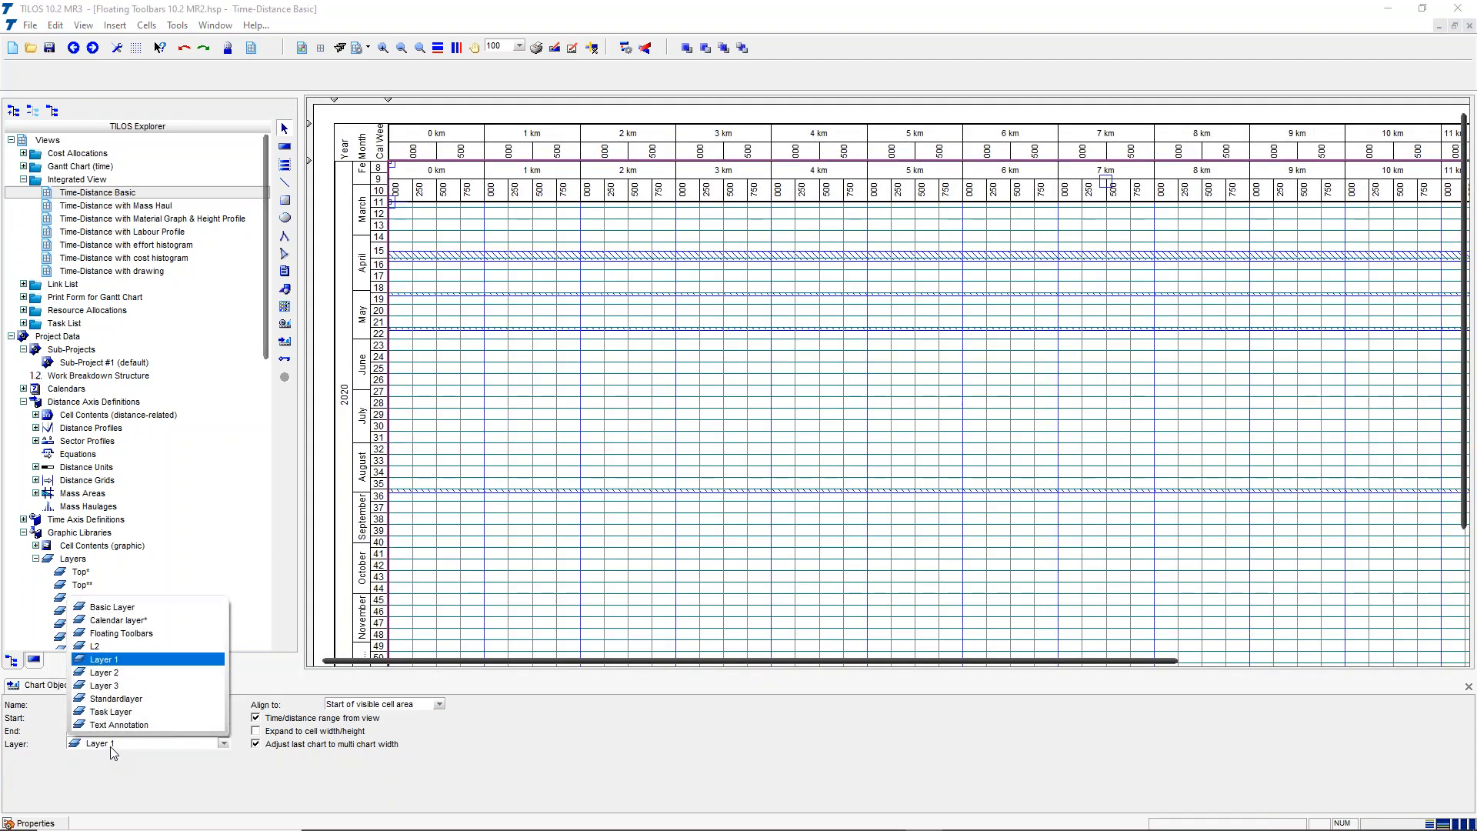
{"action": "left_click", "coordinate": [135, 633]}
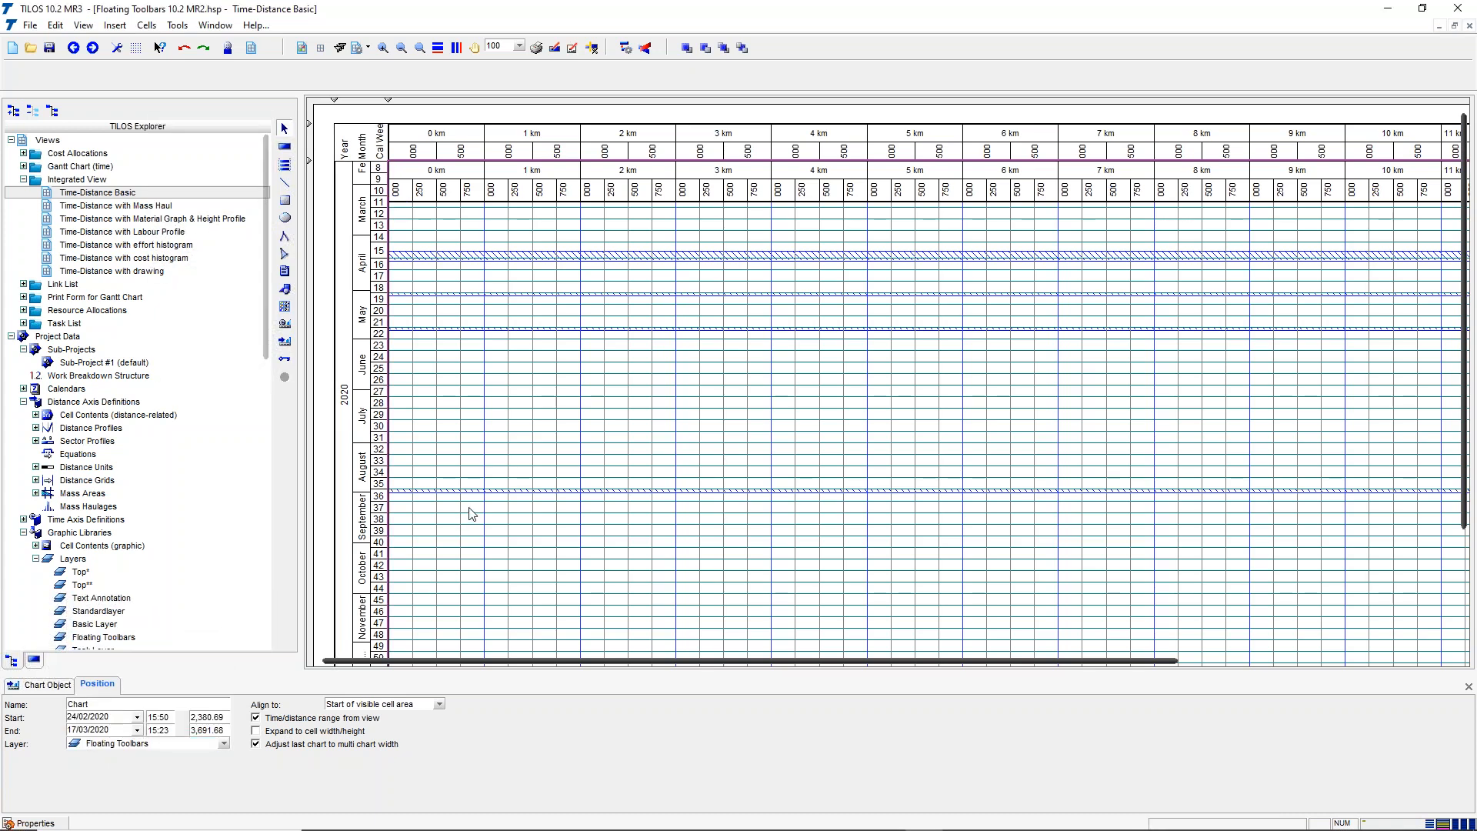
{"action": "left_click", "coordinate": [330, 672]}
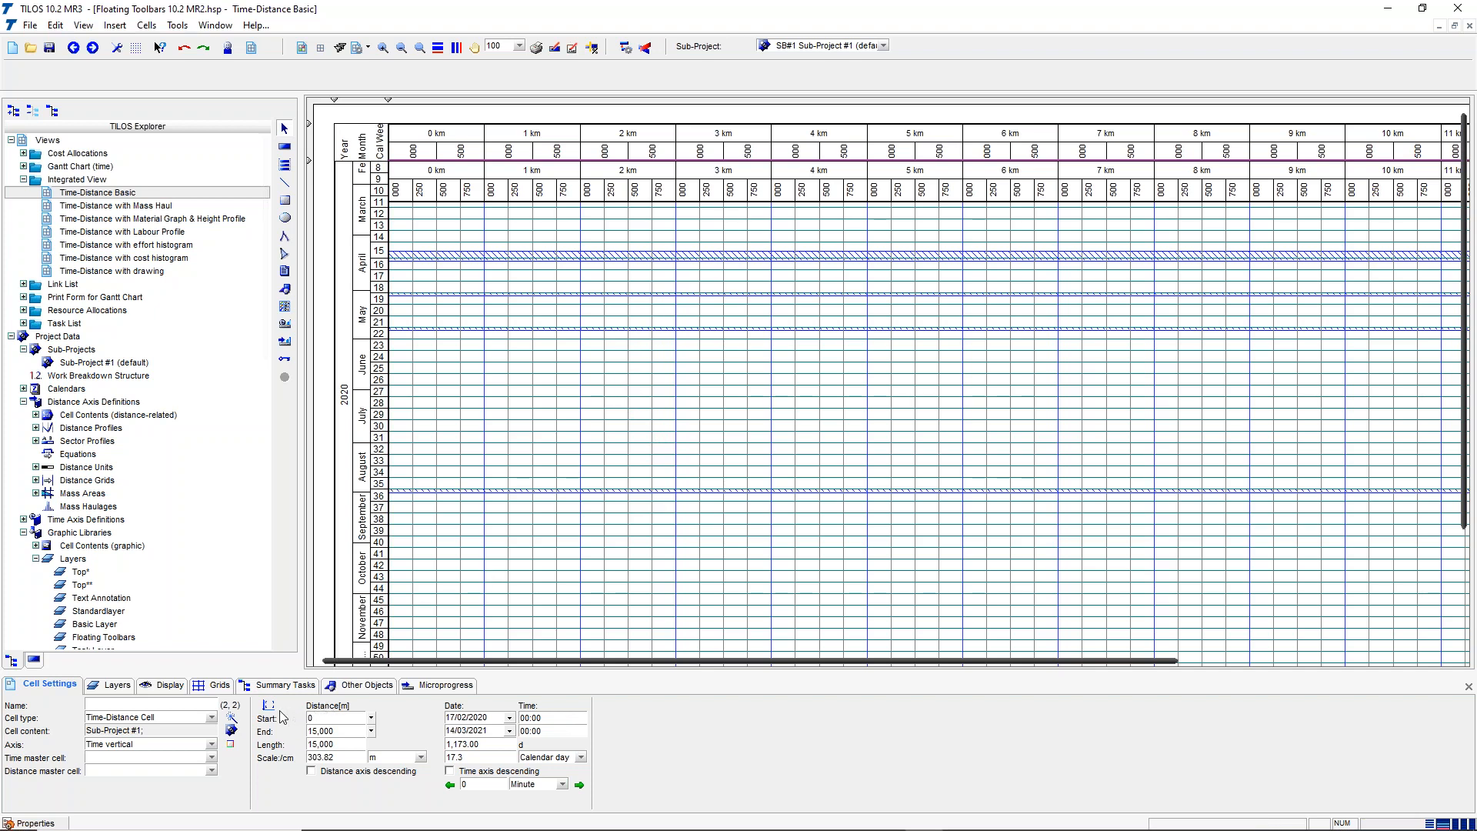
Step: Toggle the Floating Toolbars layer's printout and on-screen visibility for the cell to test hiding and showing the distance ruler
{"action": "left_click", "coordinate": [115, 686]}
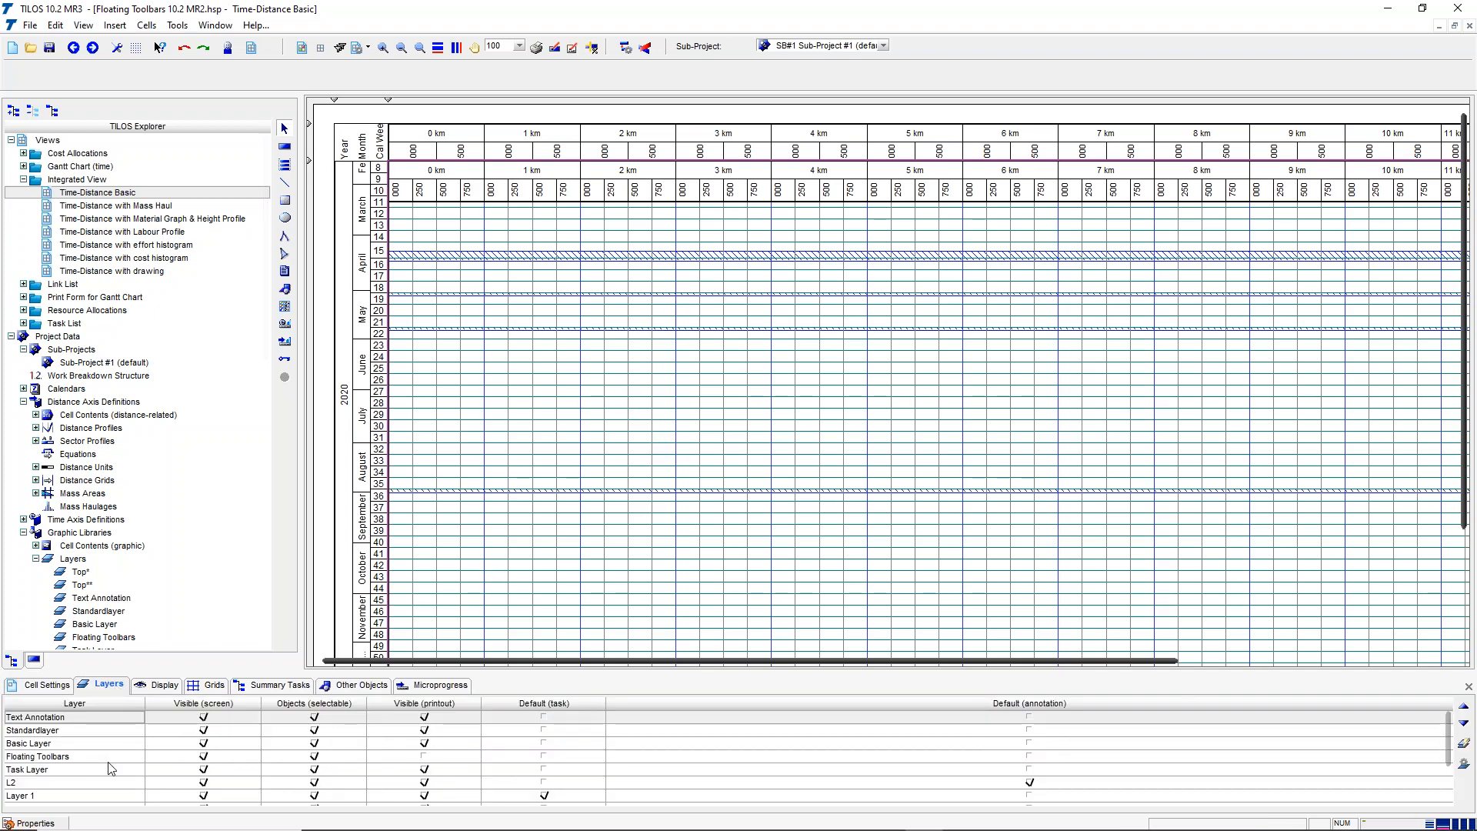
{"action": "left_click", "coordinate": [425, 759]}
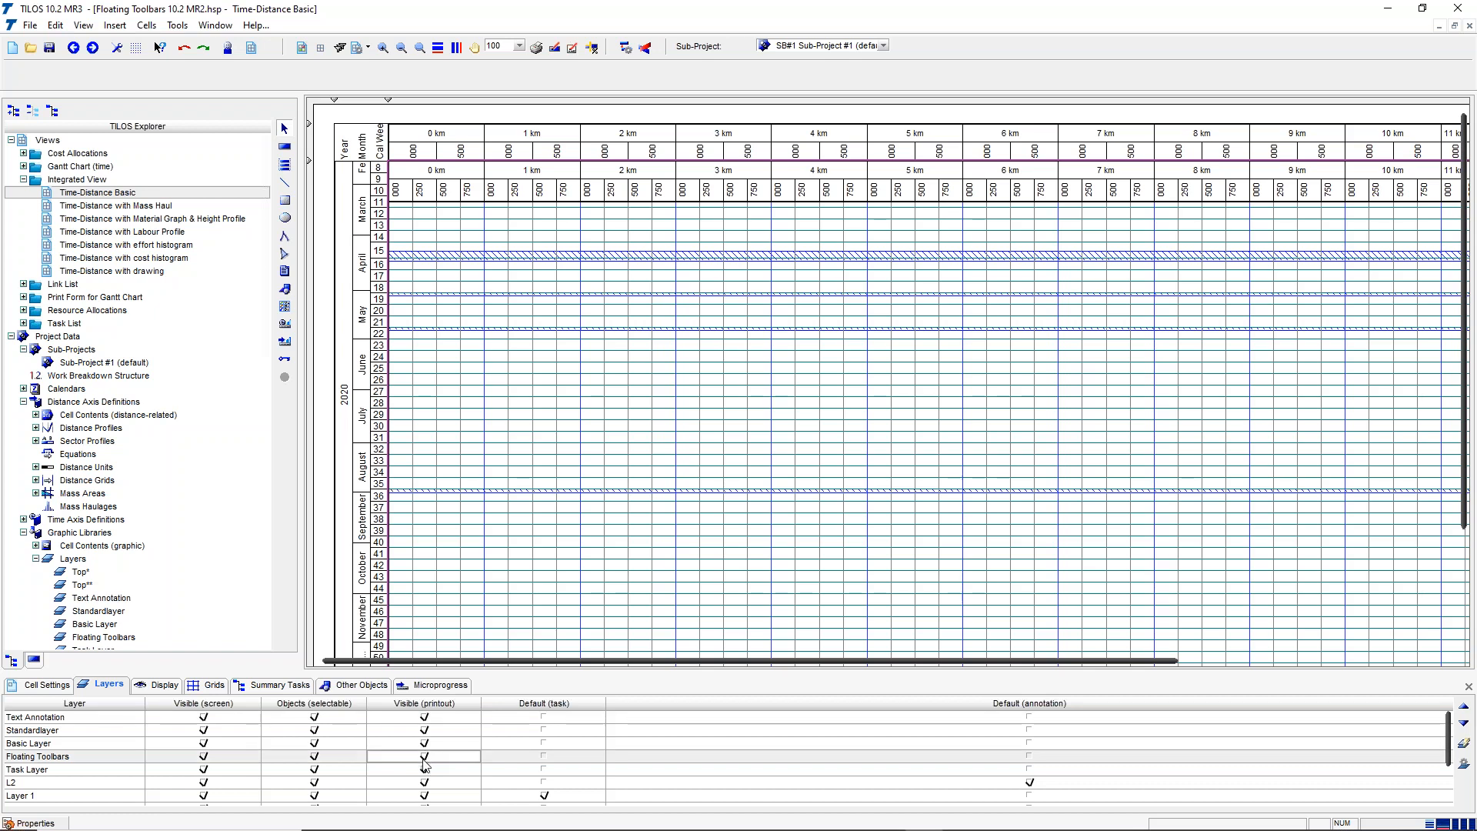
{"action": "left_click", "coordinate": [203, 757]}
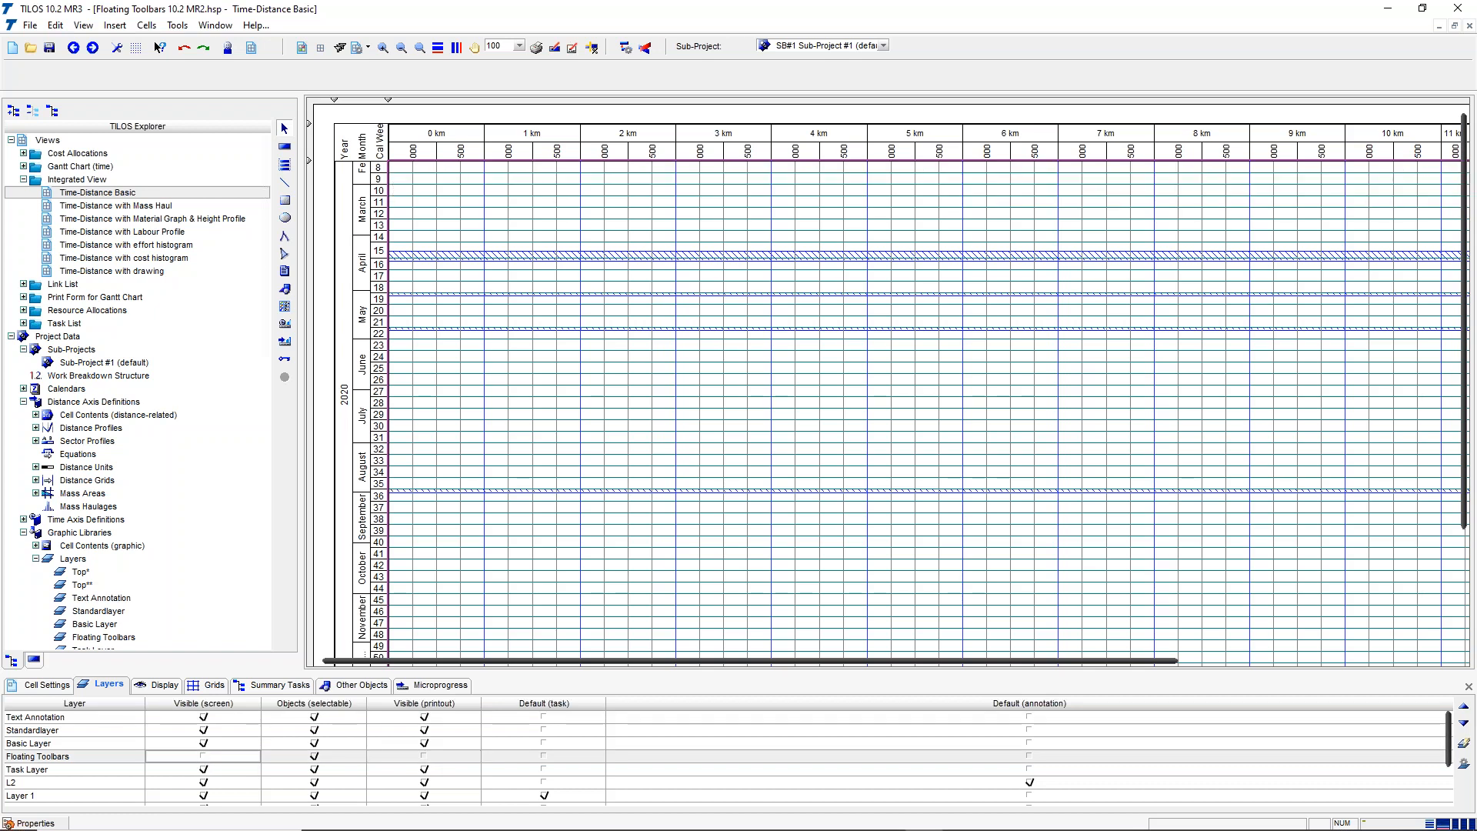
{"action": "left_click", "coordinate": [203, 756]}
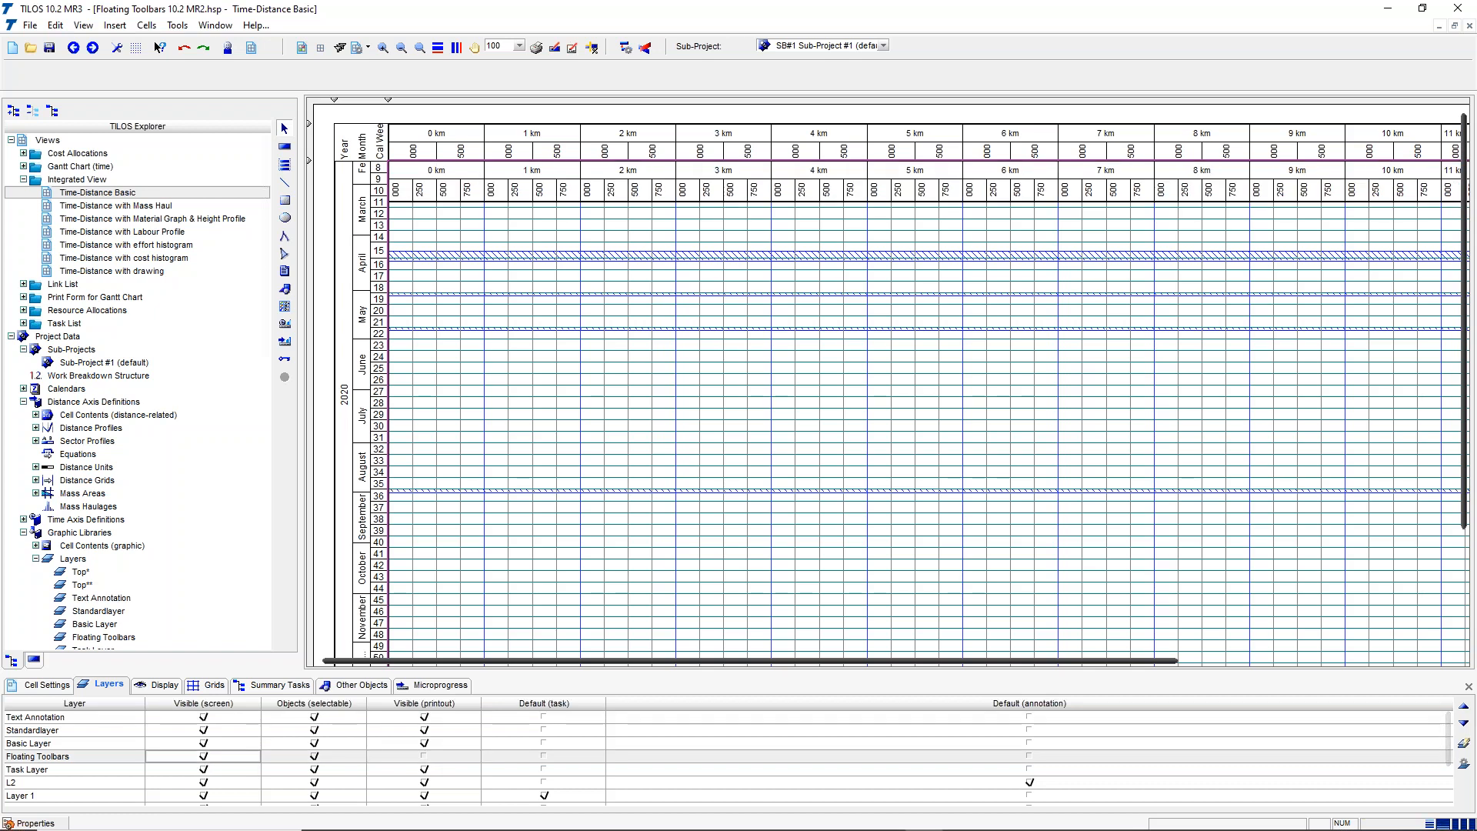
{"action": "left_click", "coordinate": [203, 756]}
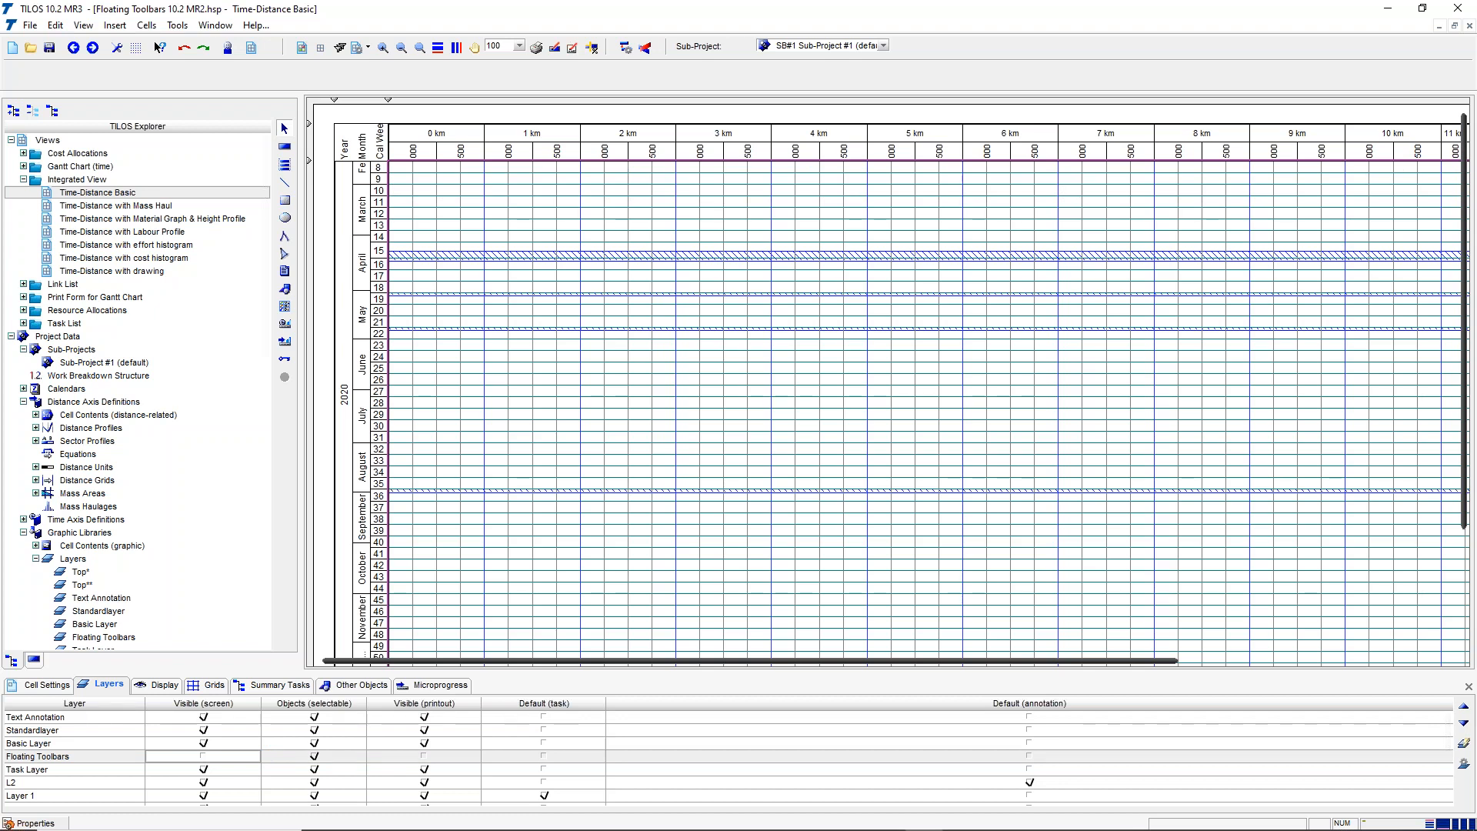
{"action": "left_click", "coordinate": [203, 756]}
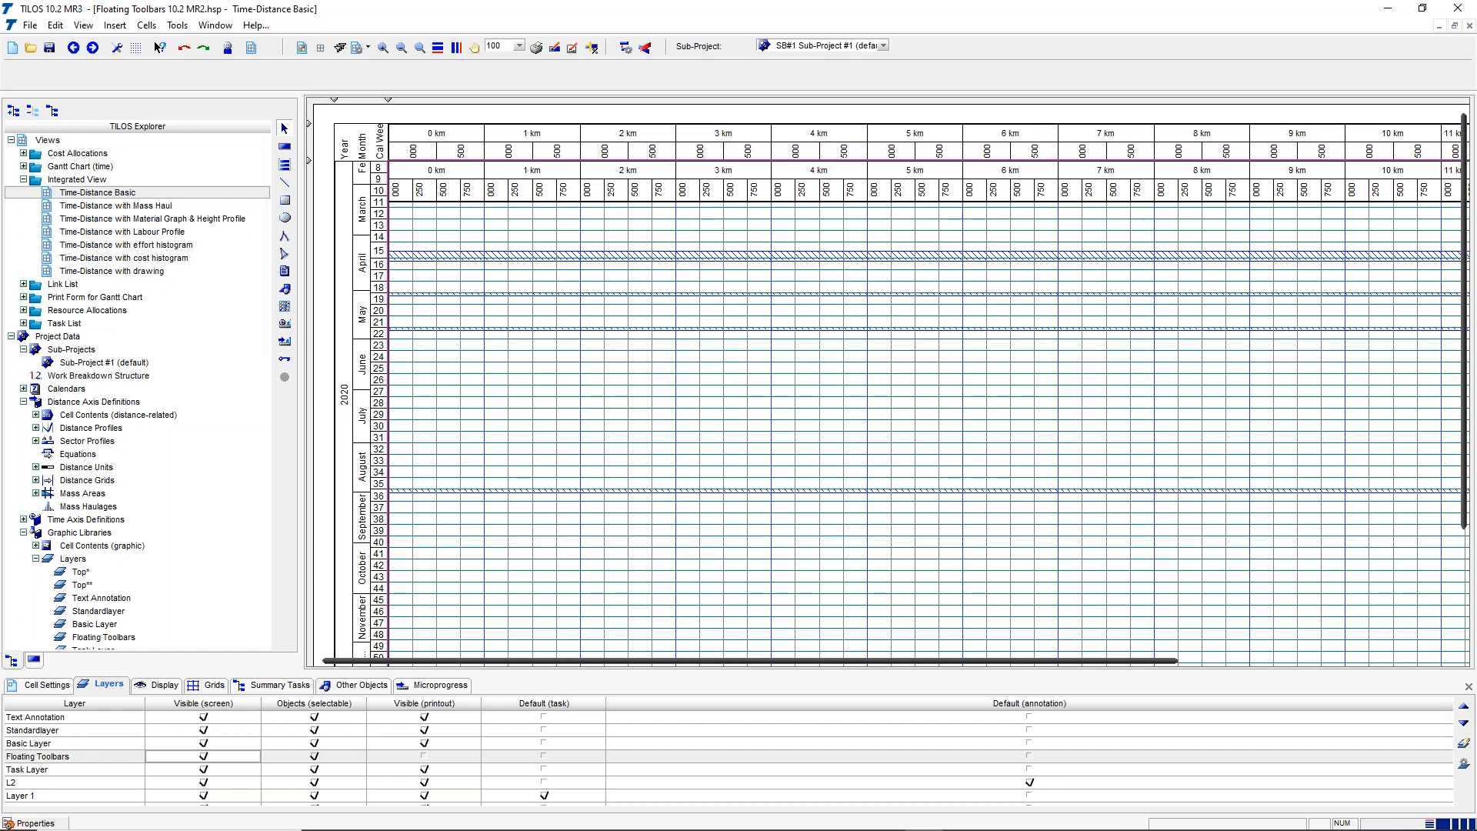
{"action": "left_click", "coordinate": [203, 756]}
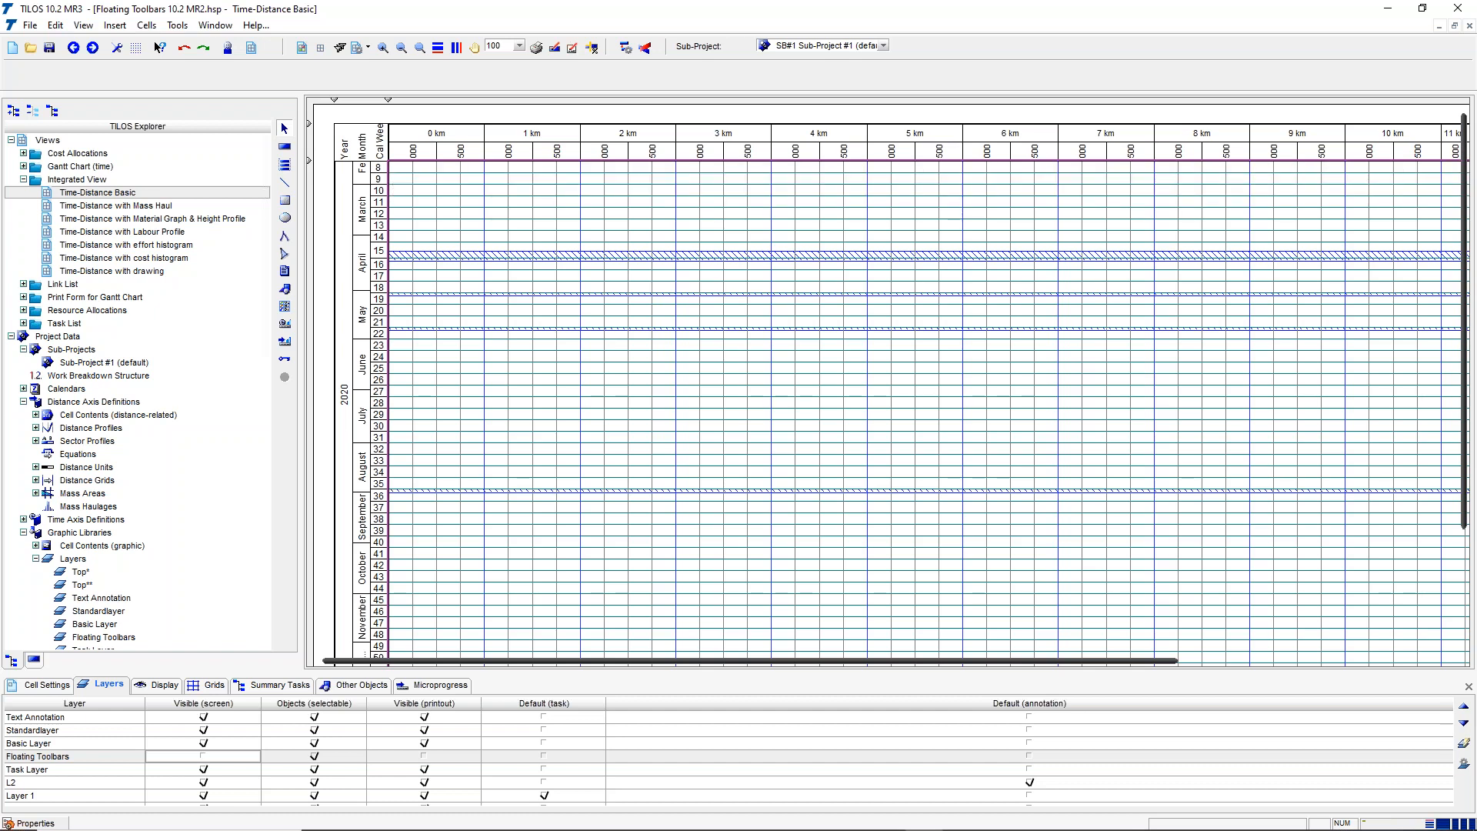
{"action": "left_click", "coordinate": [203, 756]}
Step: Draw a chart frame in the time-distance cell from about 22/04/2020 to 17/08/2020, between about 426 m and 957 m
{"action": "left_click", "coordinate": [61, 687]}
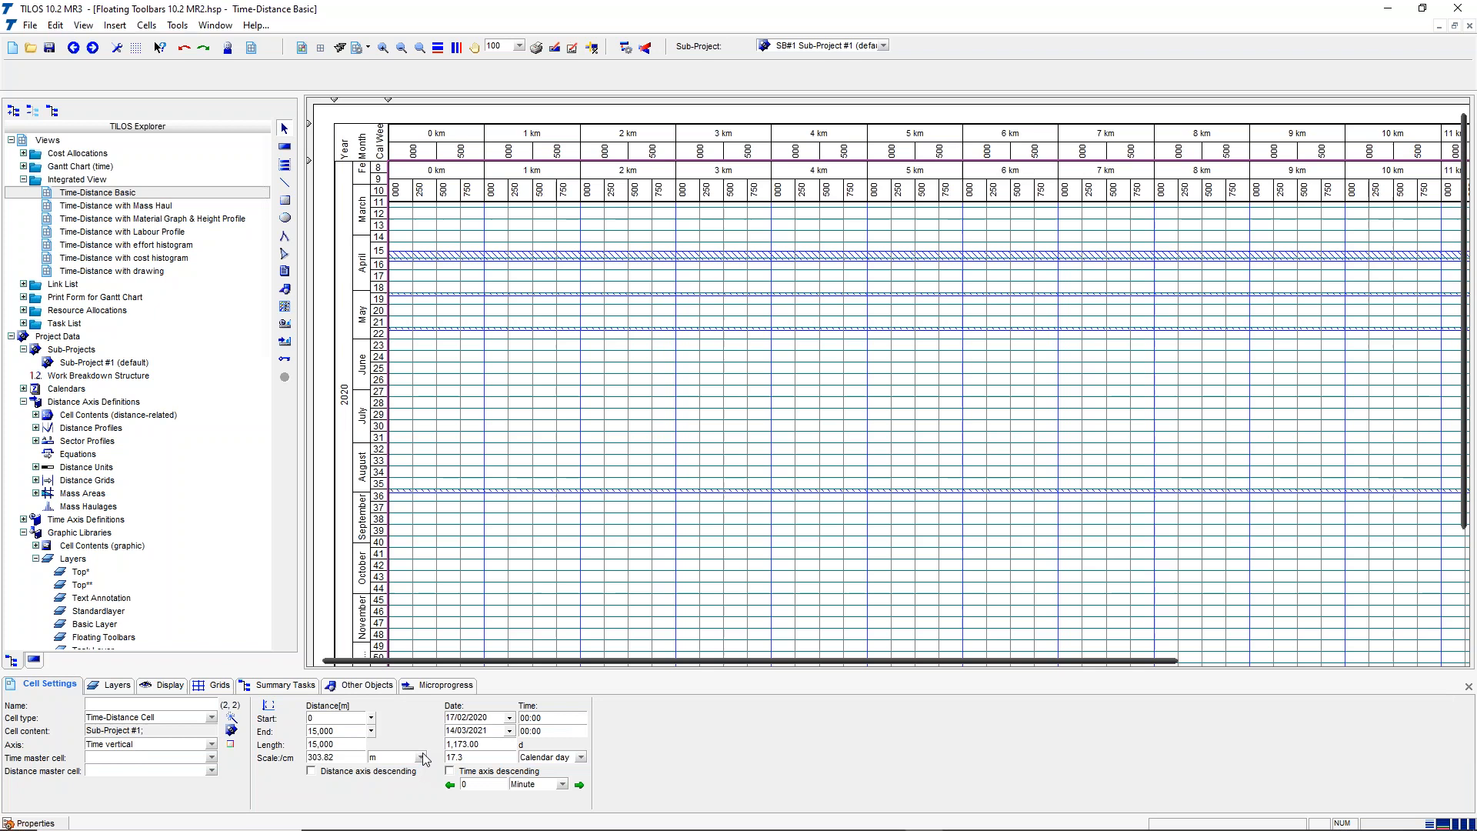
{"action": "double_click", "coordinate": [474, 718]}
{"action": "left_click", "coordinate": [560, 410]}
{"action": "left_click", "coordinate": [285, 324]}
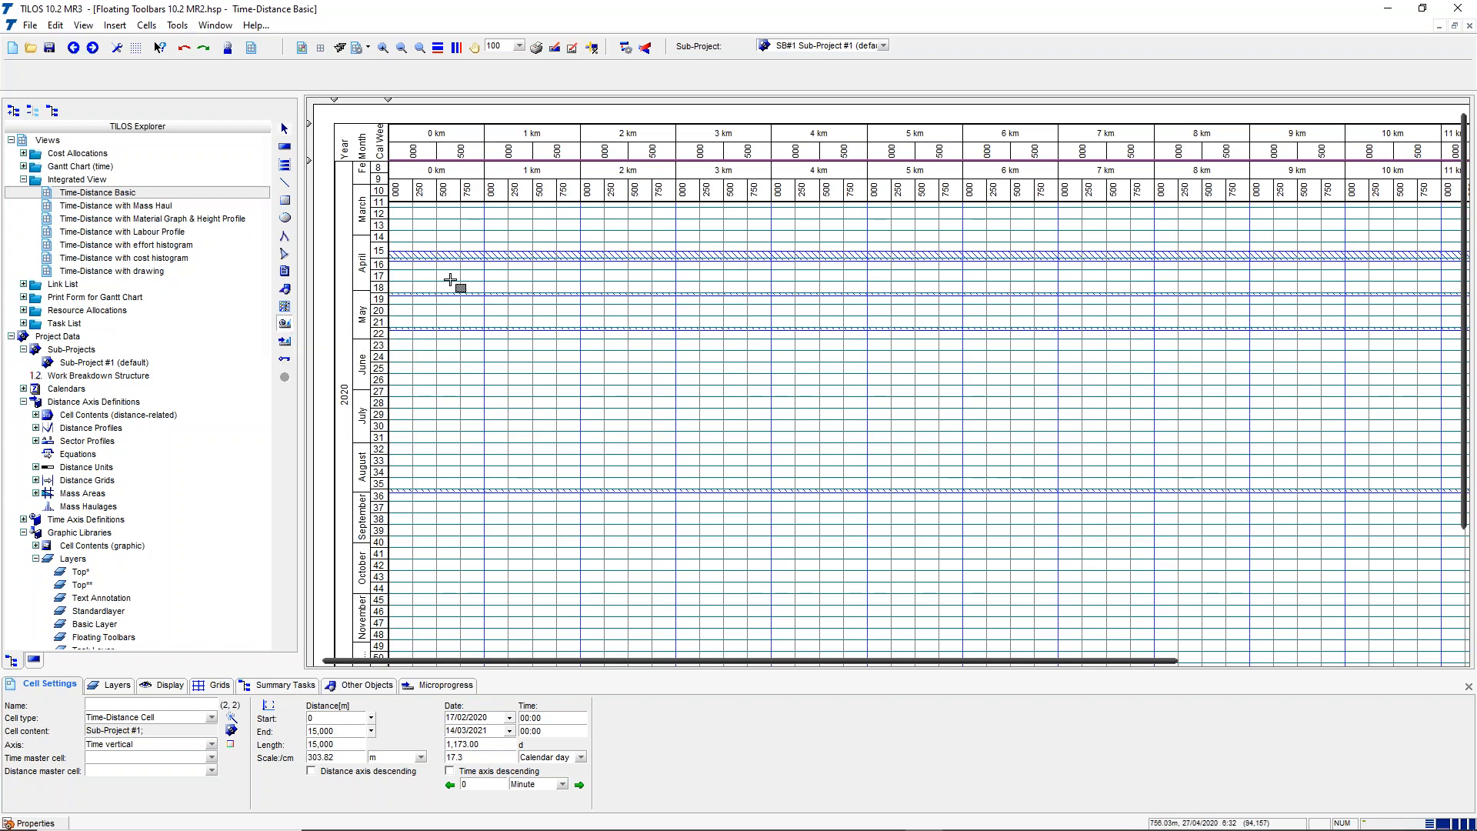
{"action": "left_click_drag", "start_coordinate": [429, 275], "coordinate": [481, 467]}
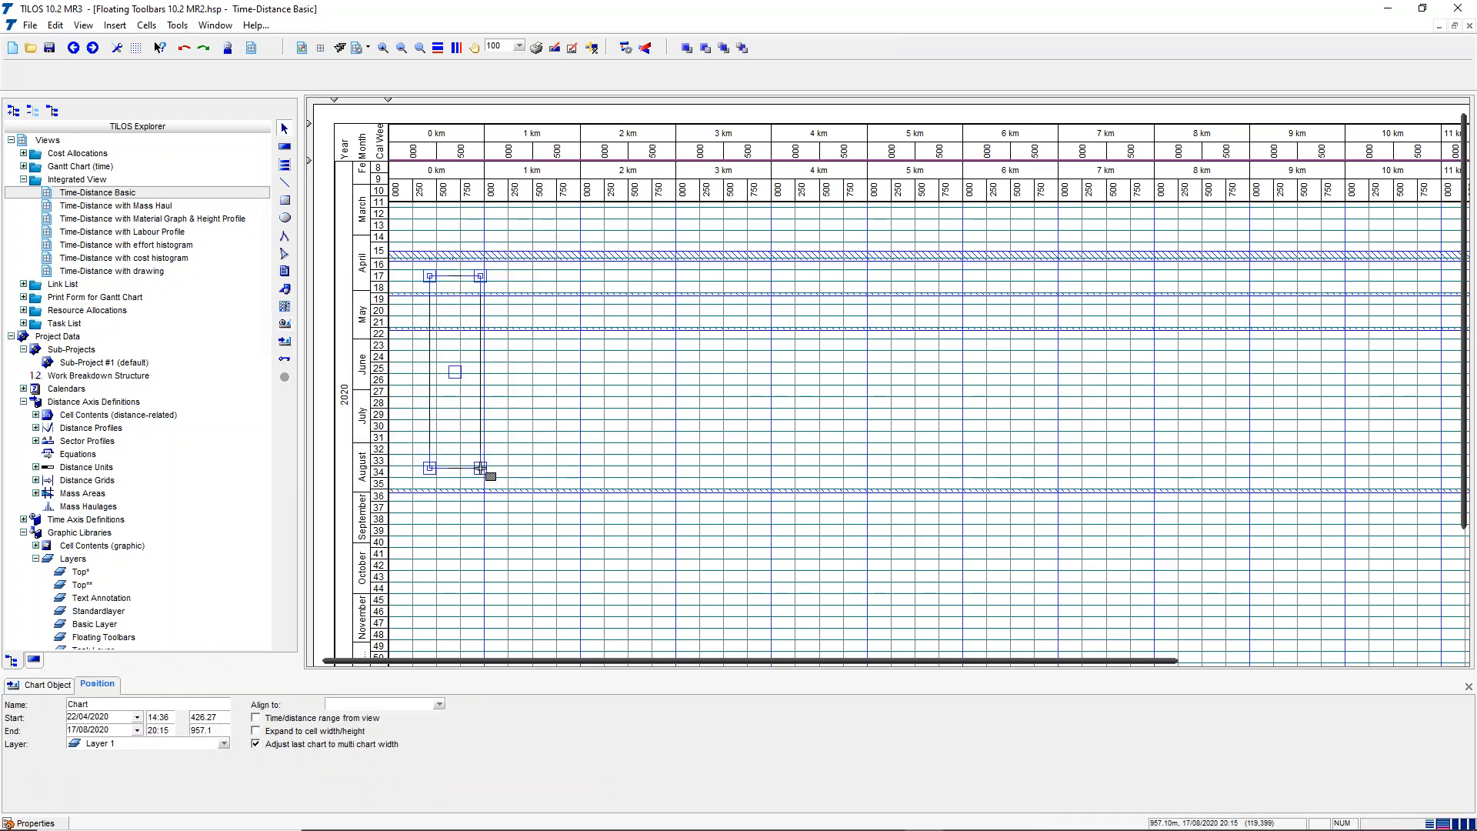
Step: Make the new chart a Time scale and name it Floating Date Zone
{"action": "left_click", "coordinate": [717, 394]}
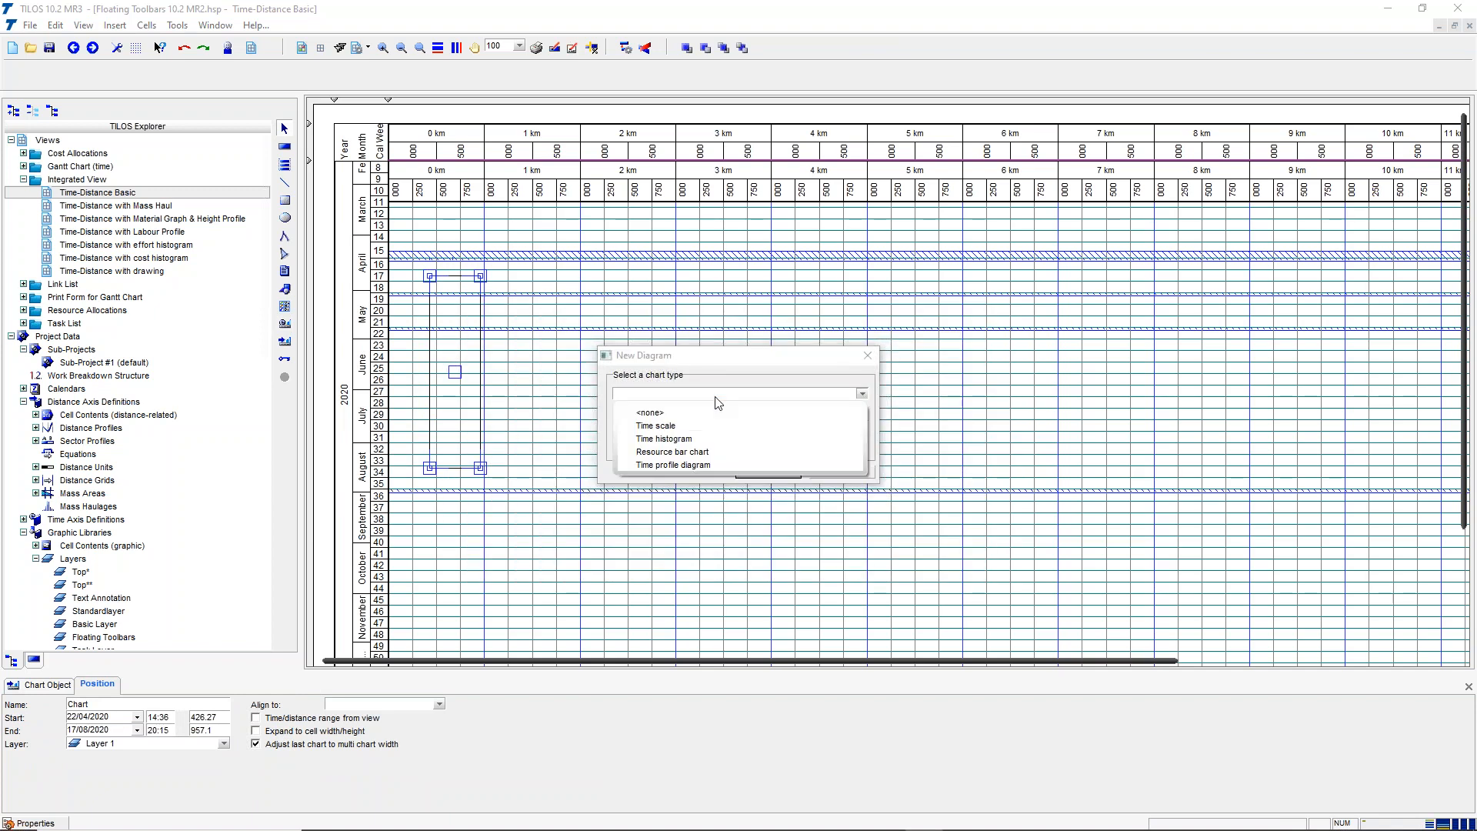
{"action": "left_click", "coordinate": [717, 423]}
{"action": "type", "text": "Floating Date Zone"}
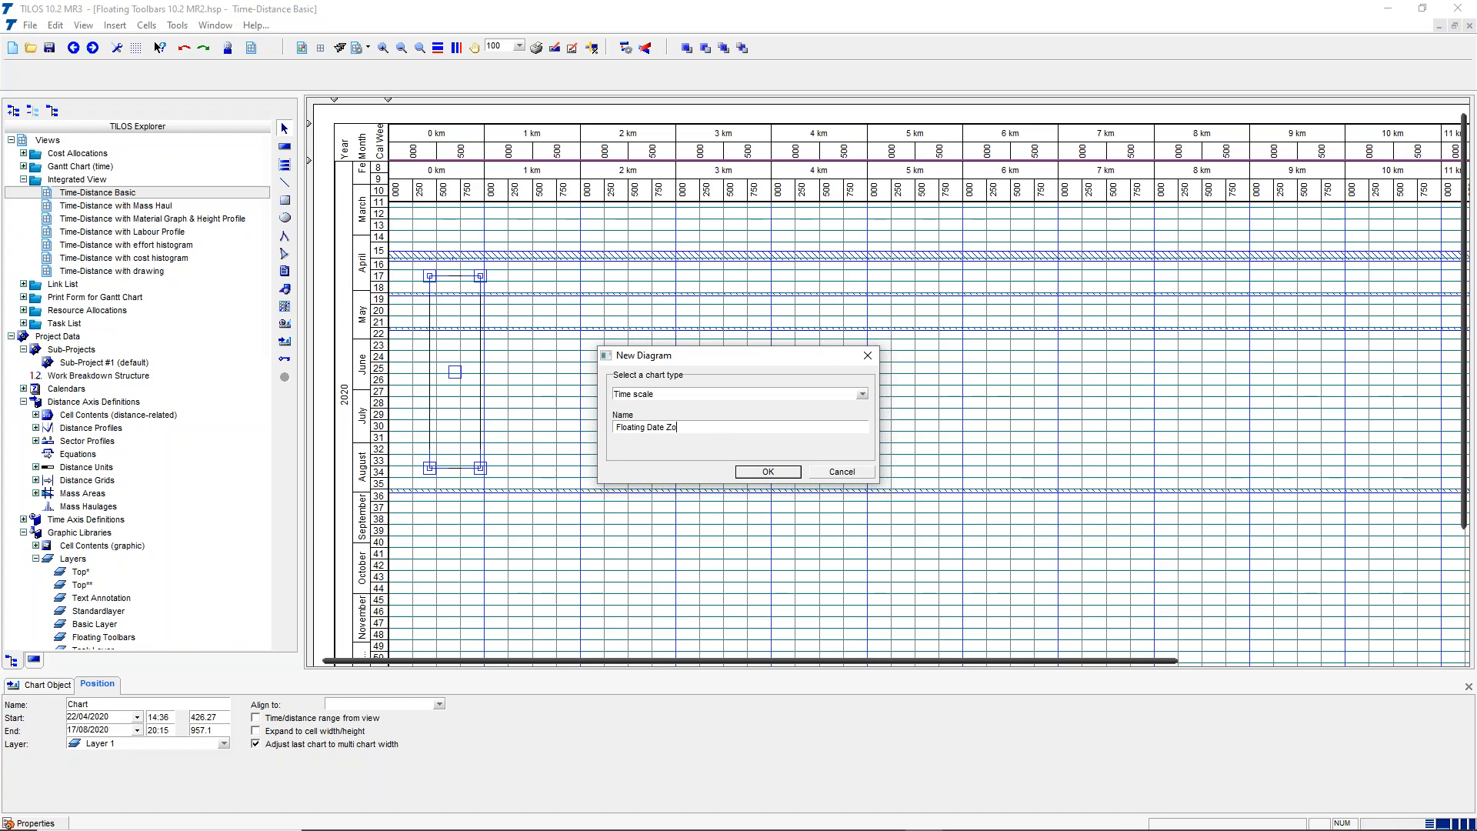
{"action": "left_click", "coordinate": [768, 471]}
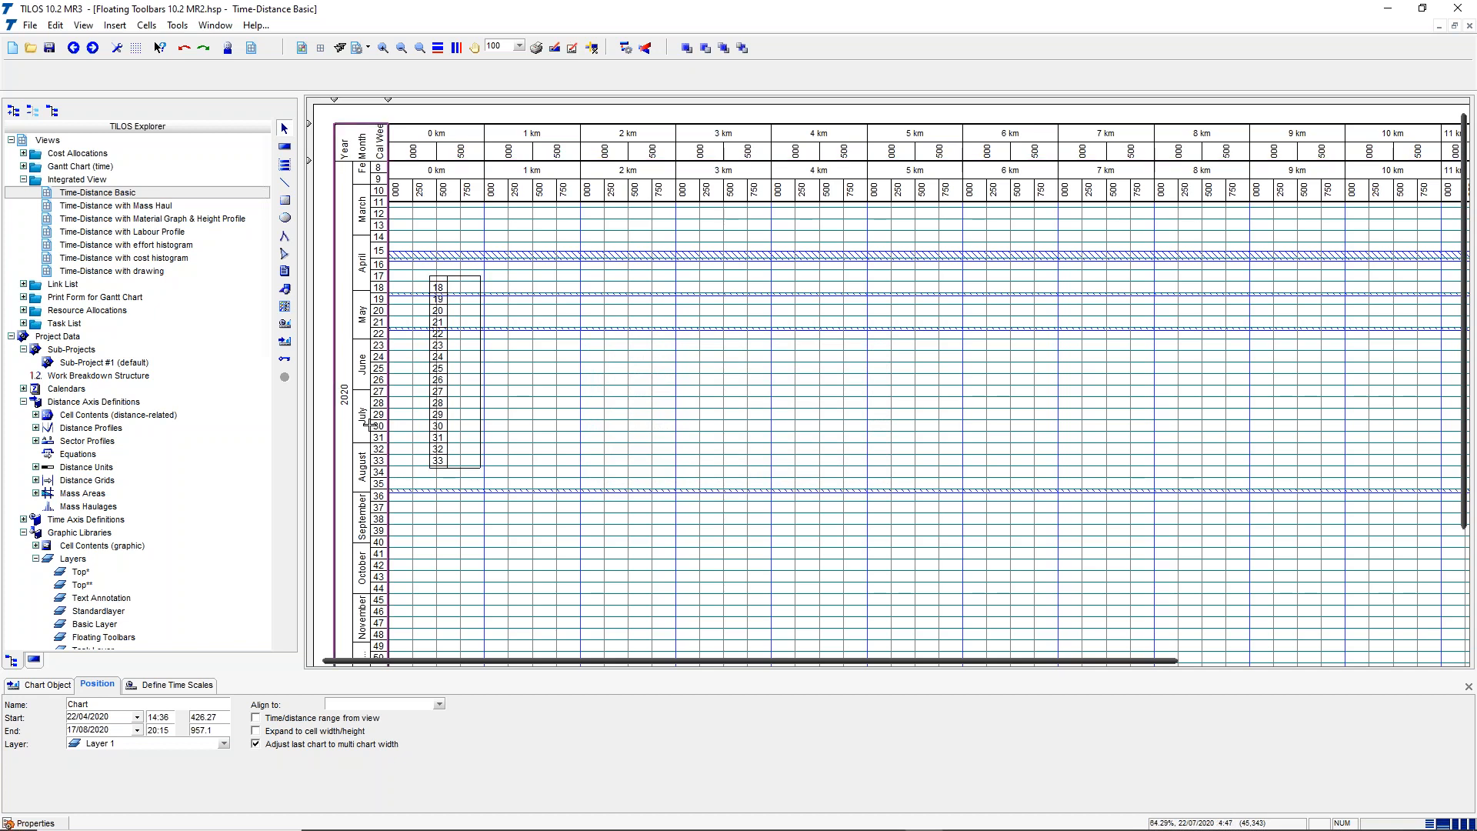
Step: Copy the Year line from the existing date scale into the floating time scale and delete its default calendar week line
{"action": "left_click", "coordinate": [192, 686]}
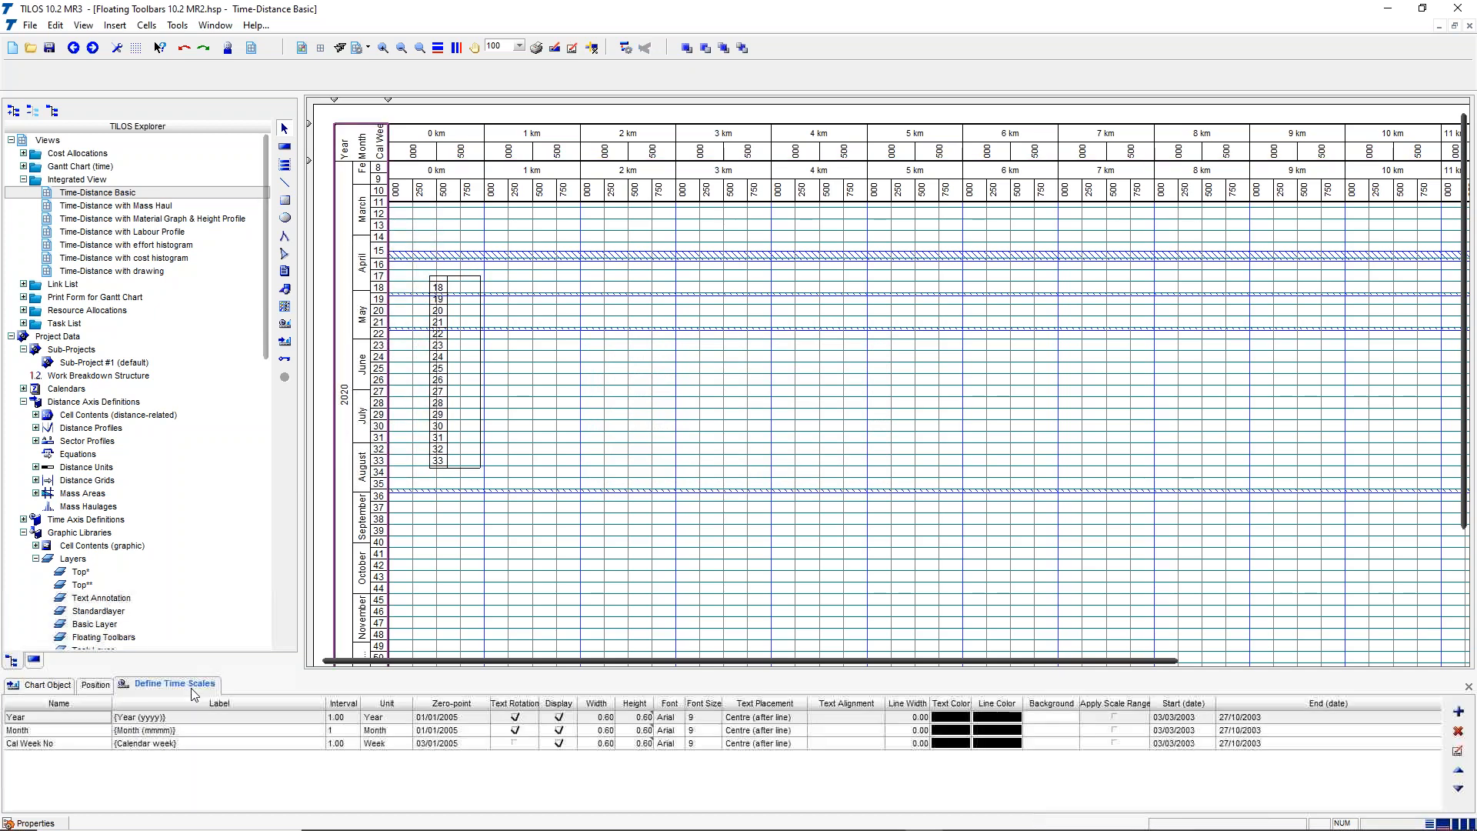
{"action": "right_click", "coordinate": [79, 716]}
{"action": "left_click", "coordinate": [113, 766]}
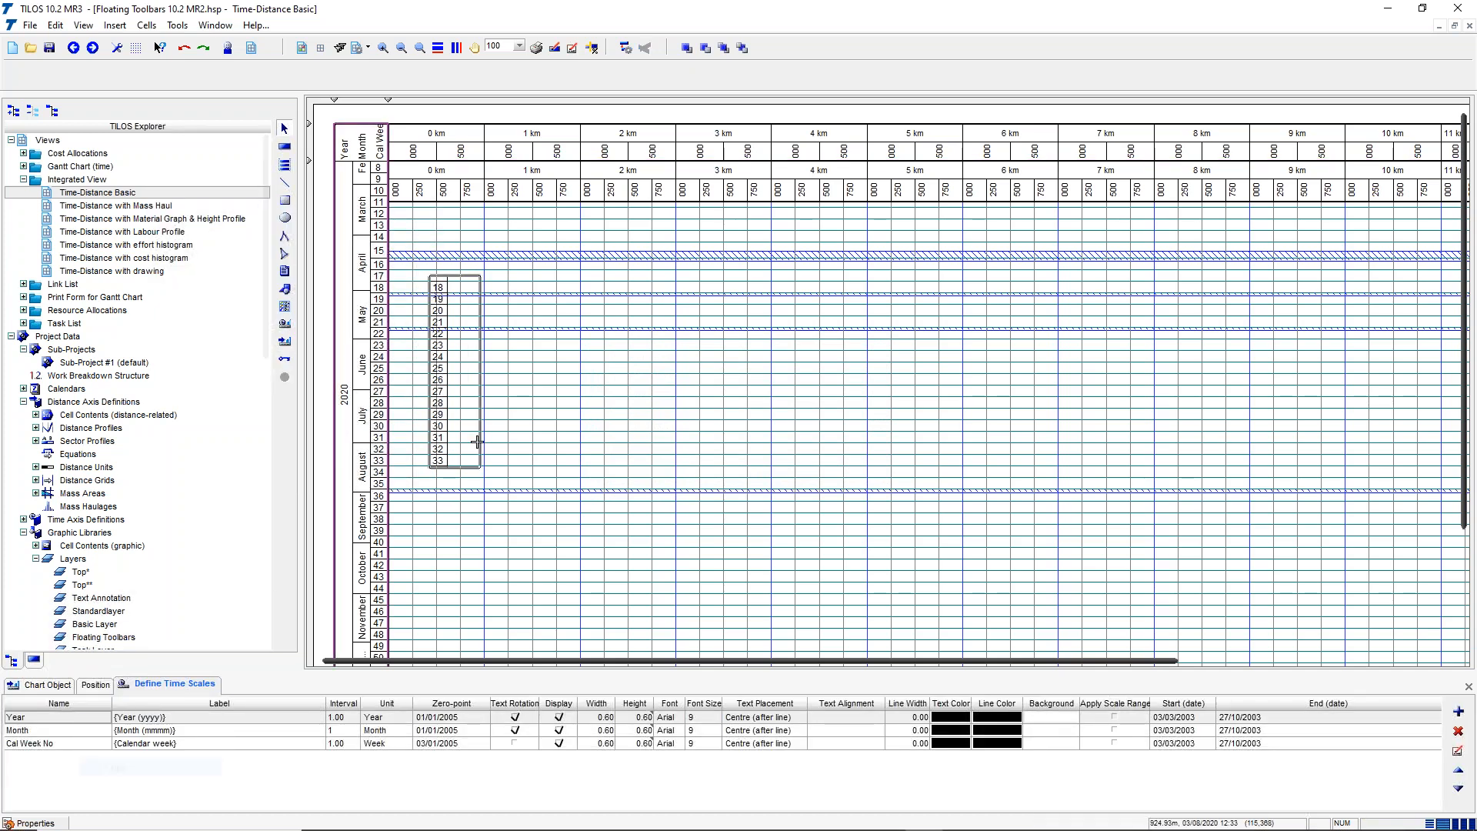
{"action": "left_click", "coordinate": [477, 442]}
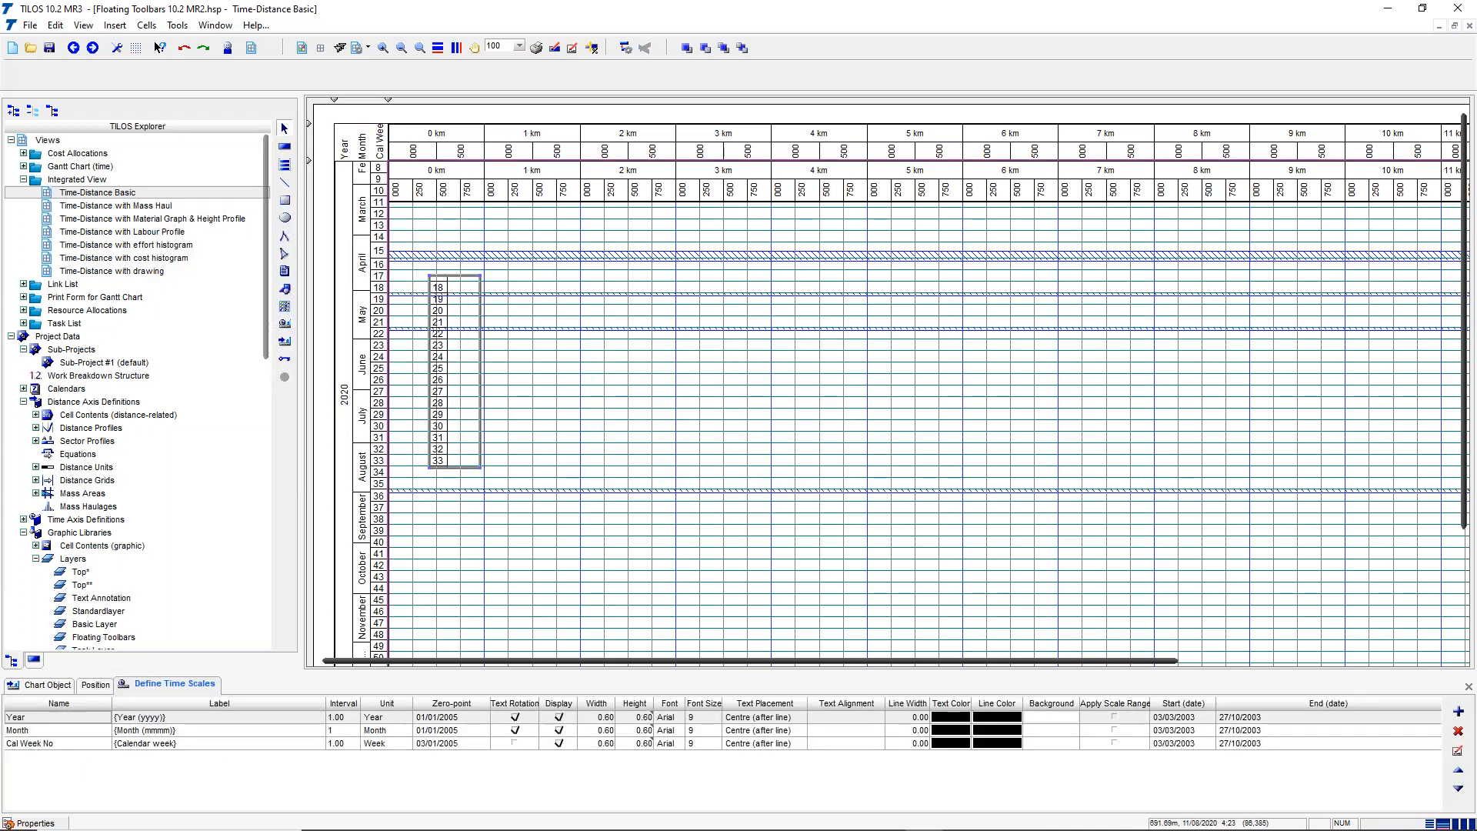
{"action": "right_click", "coordinate": [191, 754]}
{"action": "left_click", "coordinate": [231, 814]}
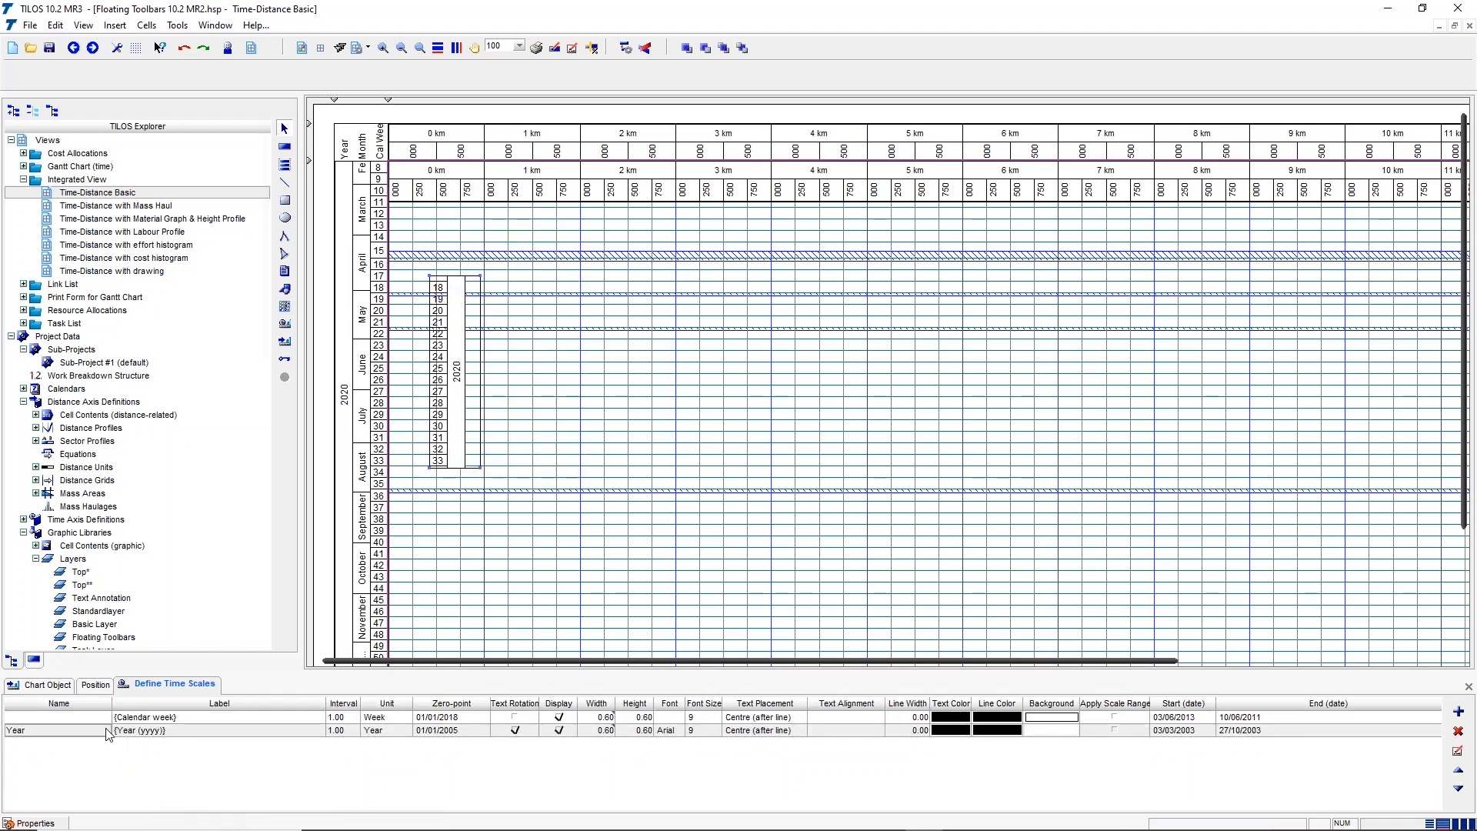
{"action": "left_click", "coordinate": [109, 722]}
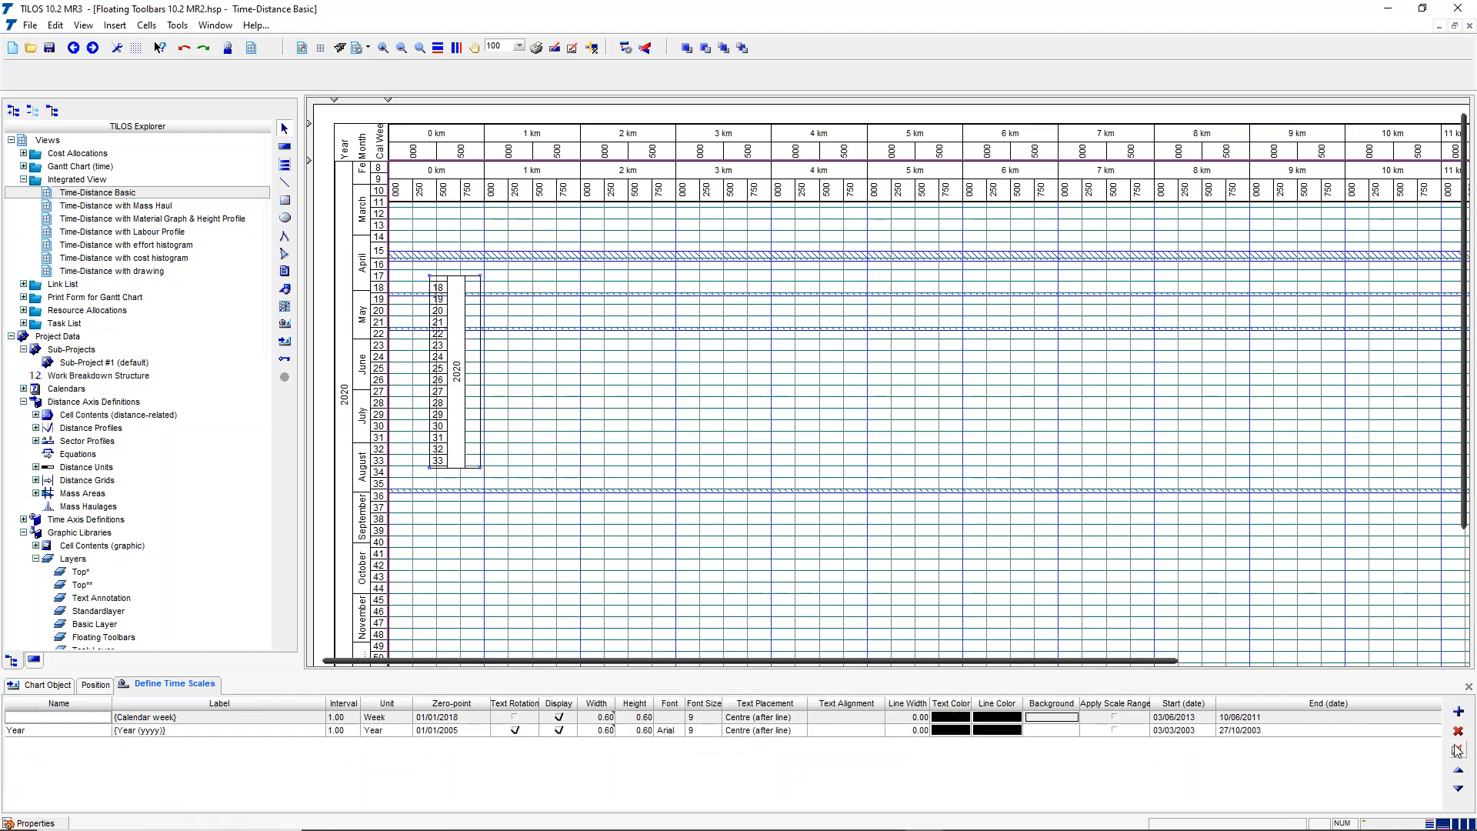
{"action": "left_click", "coordinate": [1458, 731]}
Step: Copy the Month line from the existing date scale into the floating time scale
{"action": "left_click", "coordinate": [349, 452]}
{"action": "left_click", "coordinate": [76, 727]}
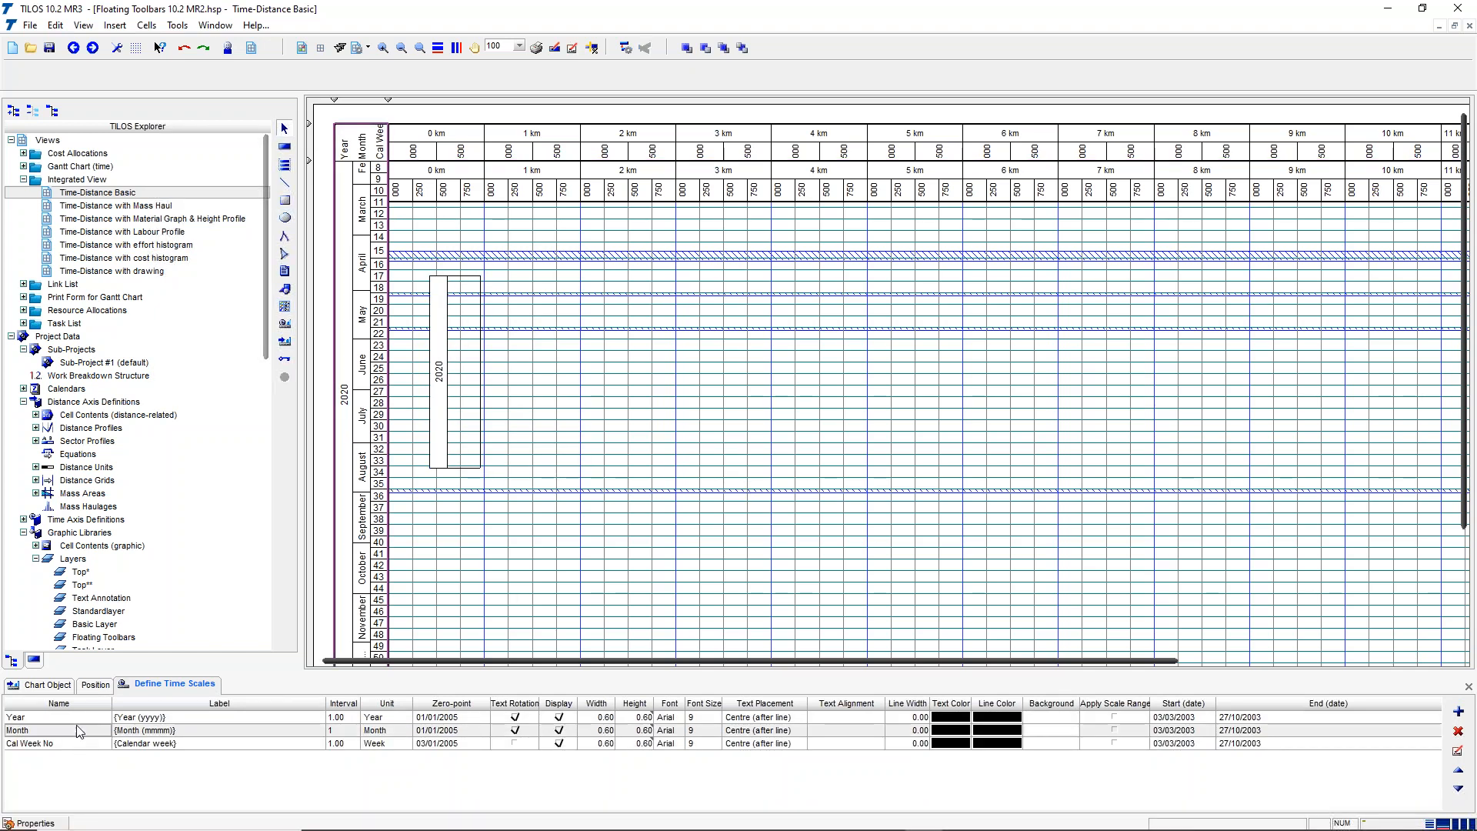
{"action": "right_click", "coordinate": [76, 726]}
{"action": "left_click", "coordinate": [118, 773]}
{"action": "left_click", "coordinate": [465, 398]}
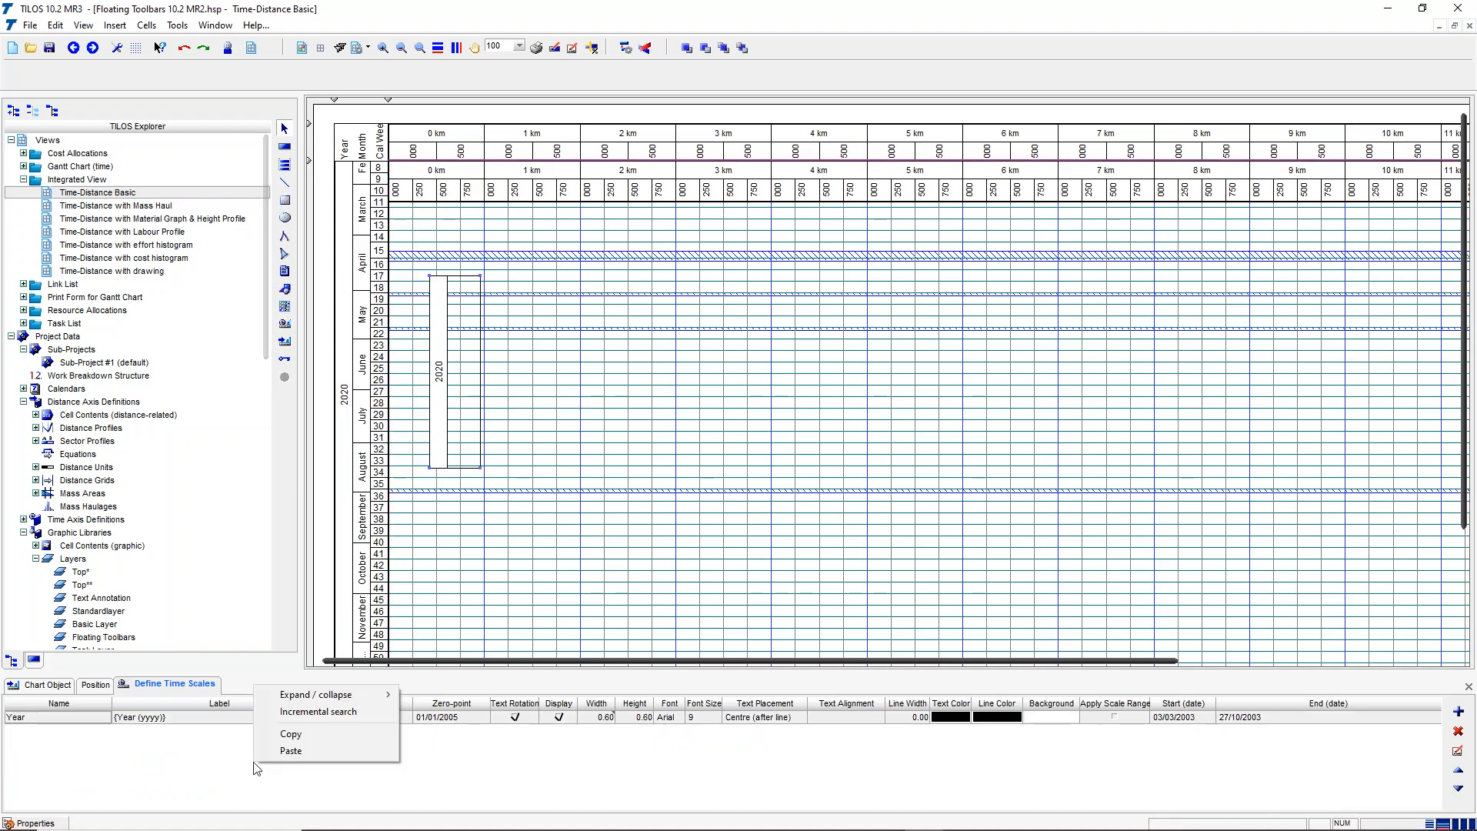
{"action": "left_click", "coordinate": [316, 751]}
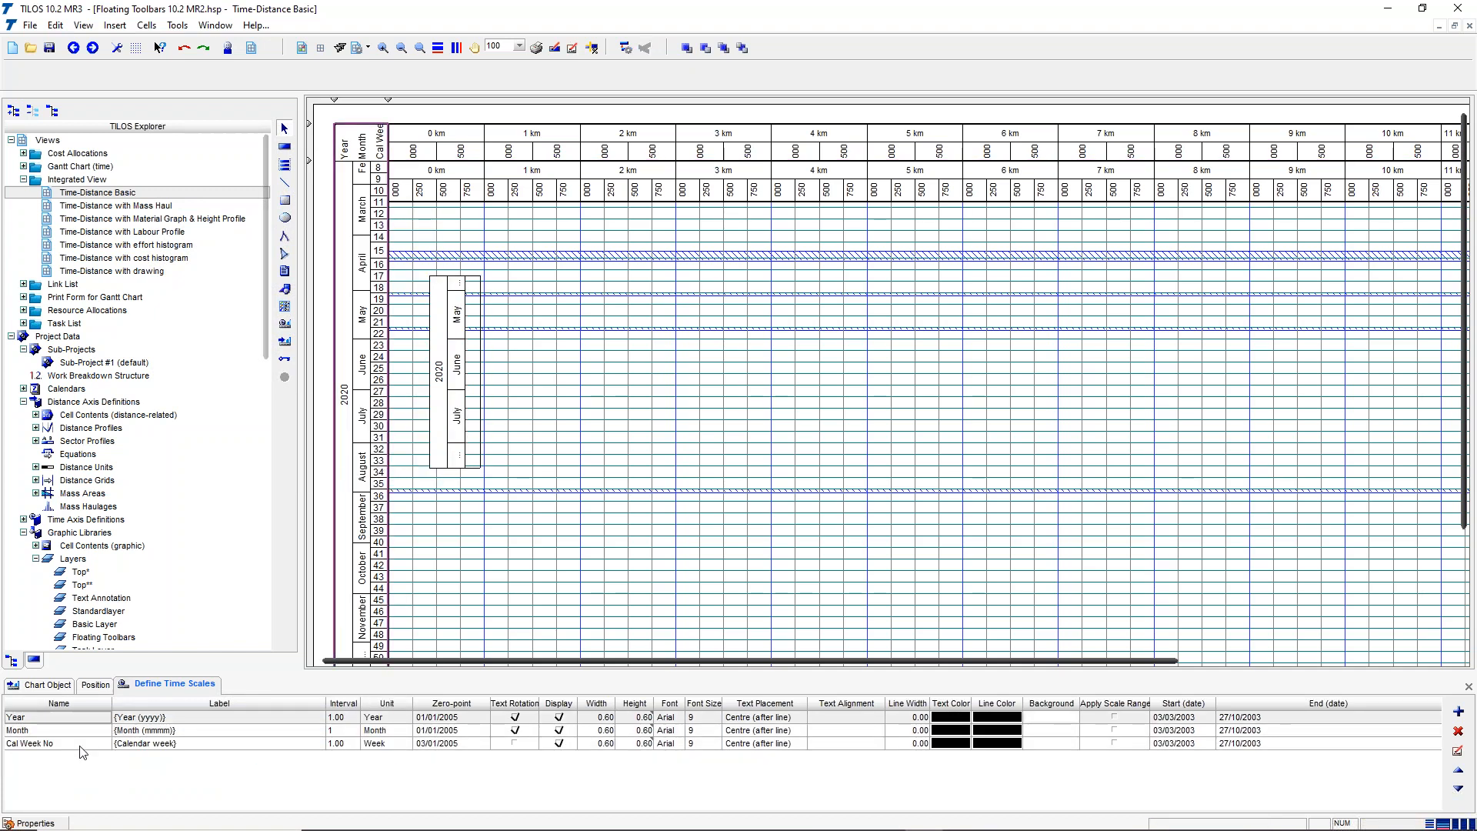
Step: Copy the Cal Week No line from the existing date scale into the floating time scale
{"action": "right_click", "coordinate": [82, 748]}
{"action": "left_click", "coordinate": [121, 799]}
{"action": "left_click", "coordinate": [451, 413]}
{"action": "right_click", "coordinate": [344, 781]}
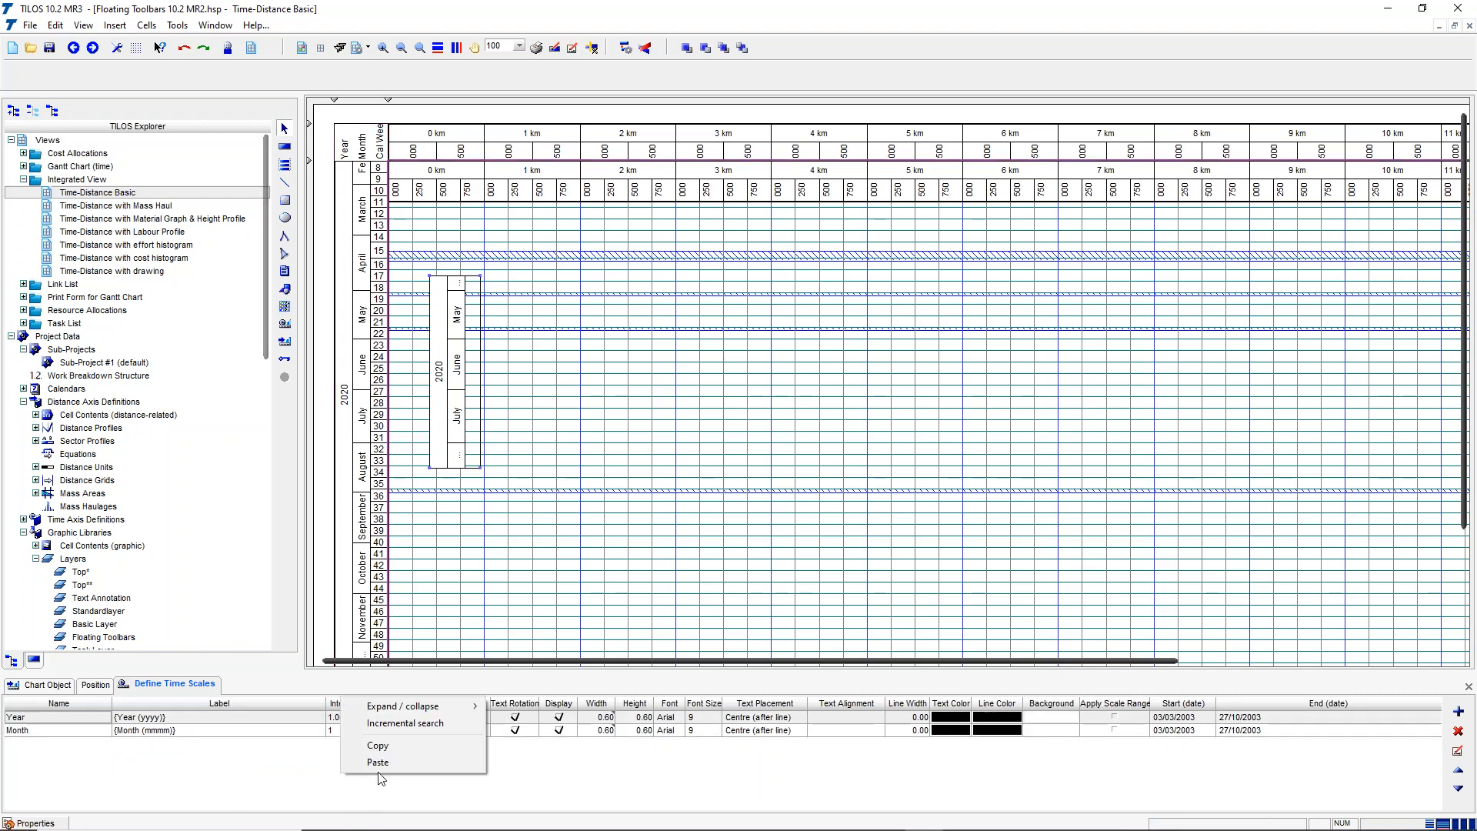
{"action": "left_click", "coordinate": [362, 773]}
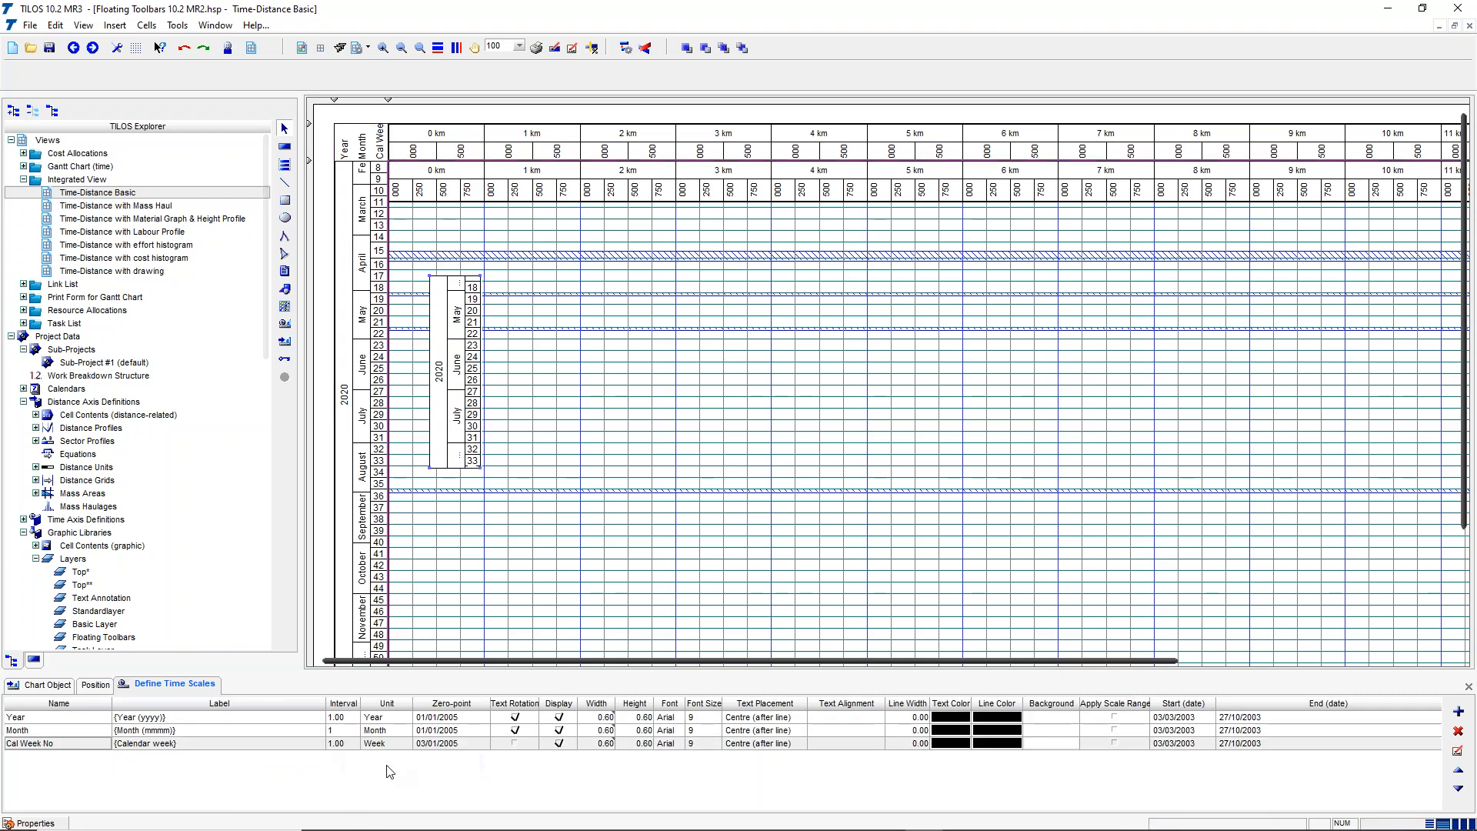
Step: Assign the floating time scale to the Floating Toolbars layer
{"action": "left_click", "coordinate": [93, 692]}
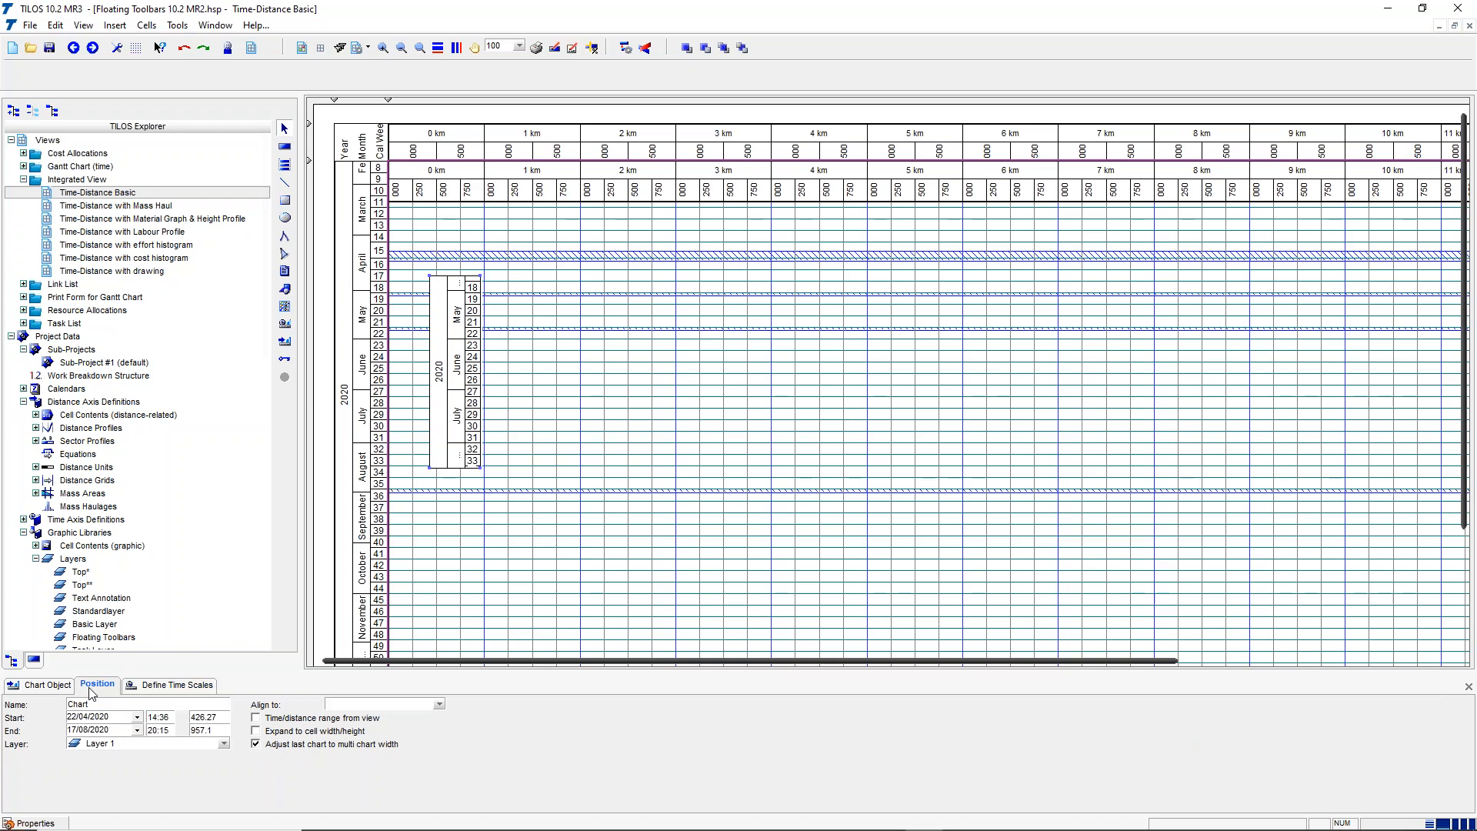
{"action": "left_click", "coordinate": [114, 744]}
{"action": "left_click", "coordinate": [121, 633]}
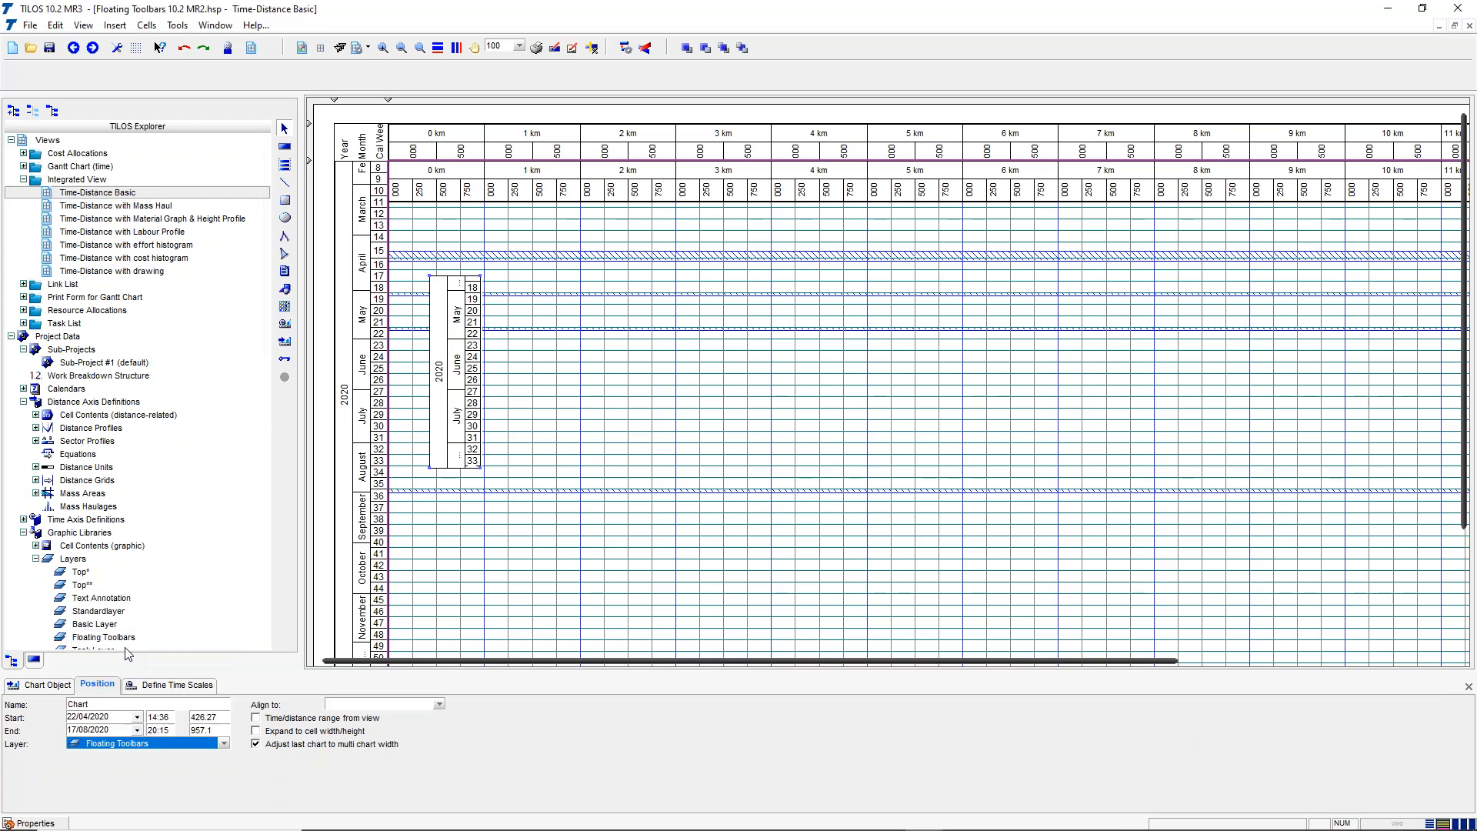
Step: Have the floating time scale take its time/distance range from the view and align it to the start of the visible cell area
{"action": "left_click", "coordinate": [291, 719]}
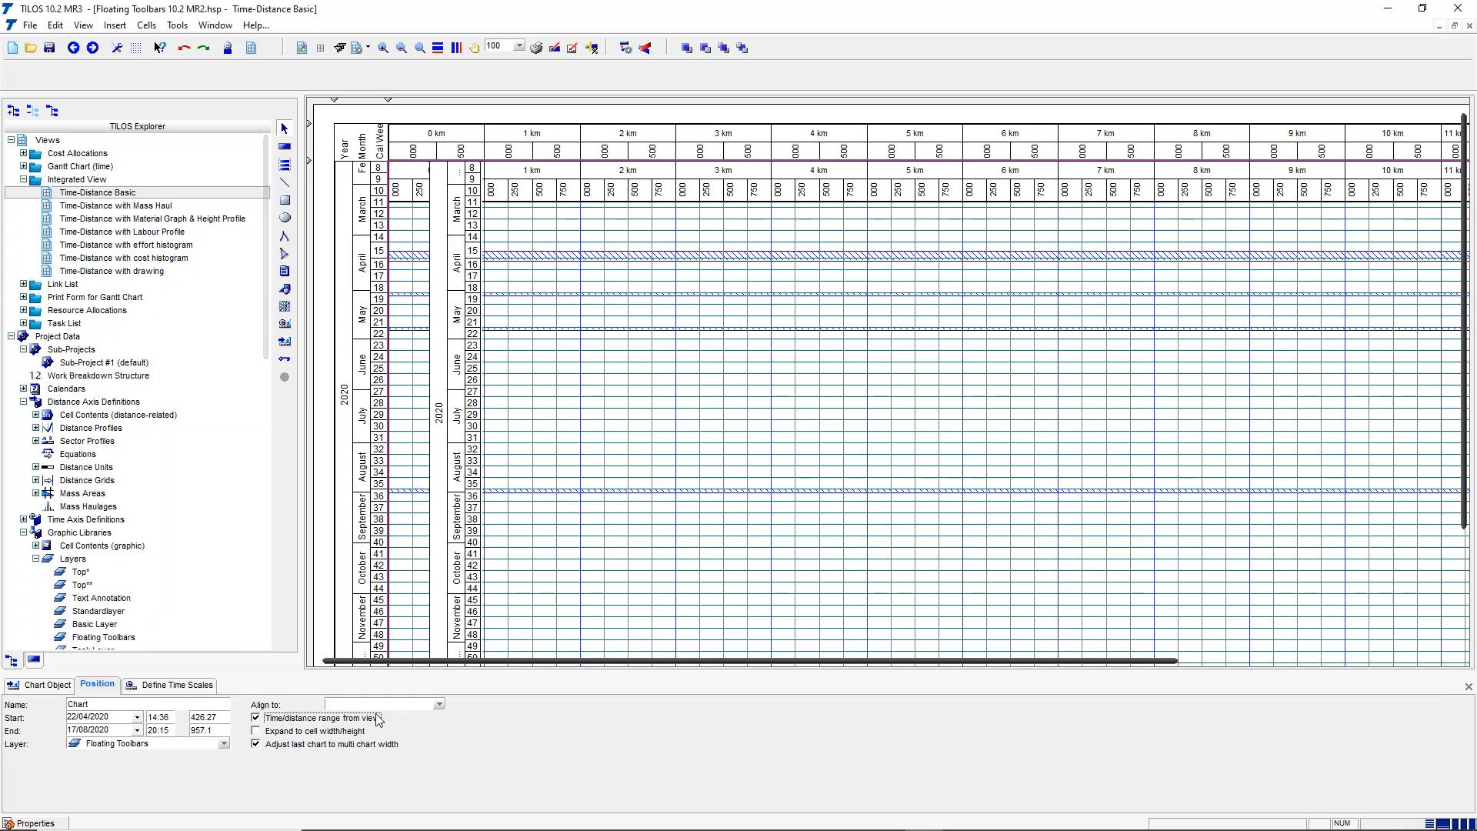
{"action": "left_click", "coordinate": [431, 705]}
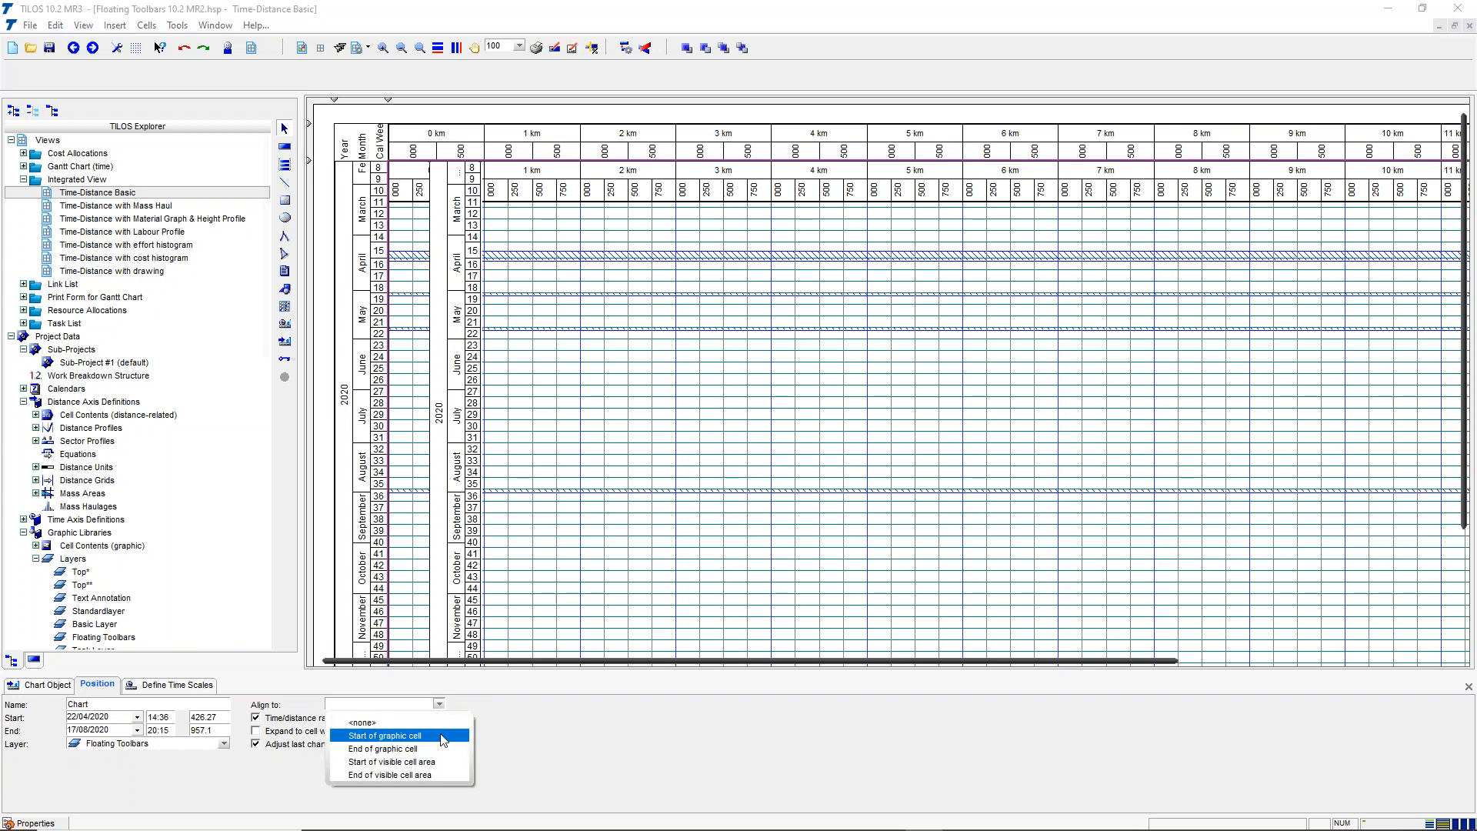
{"action": "left_click", "coordinate": [445, 765]}
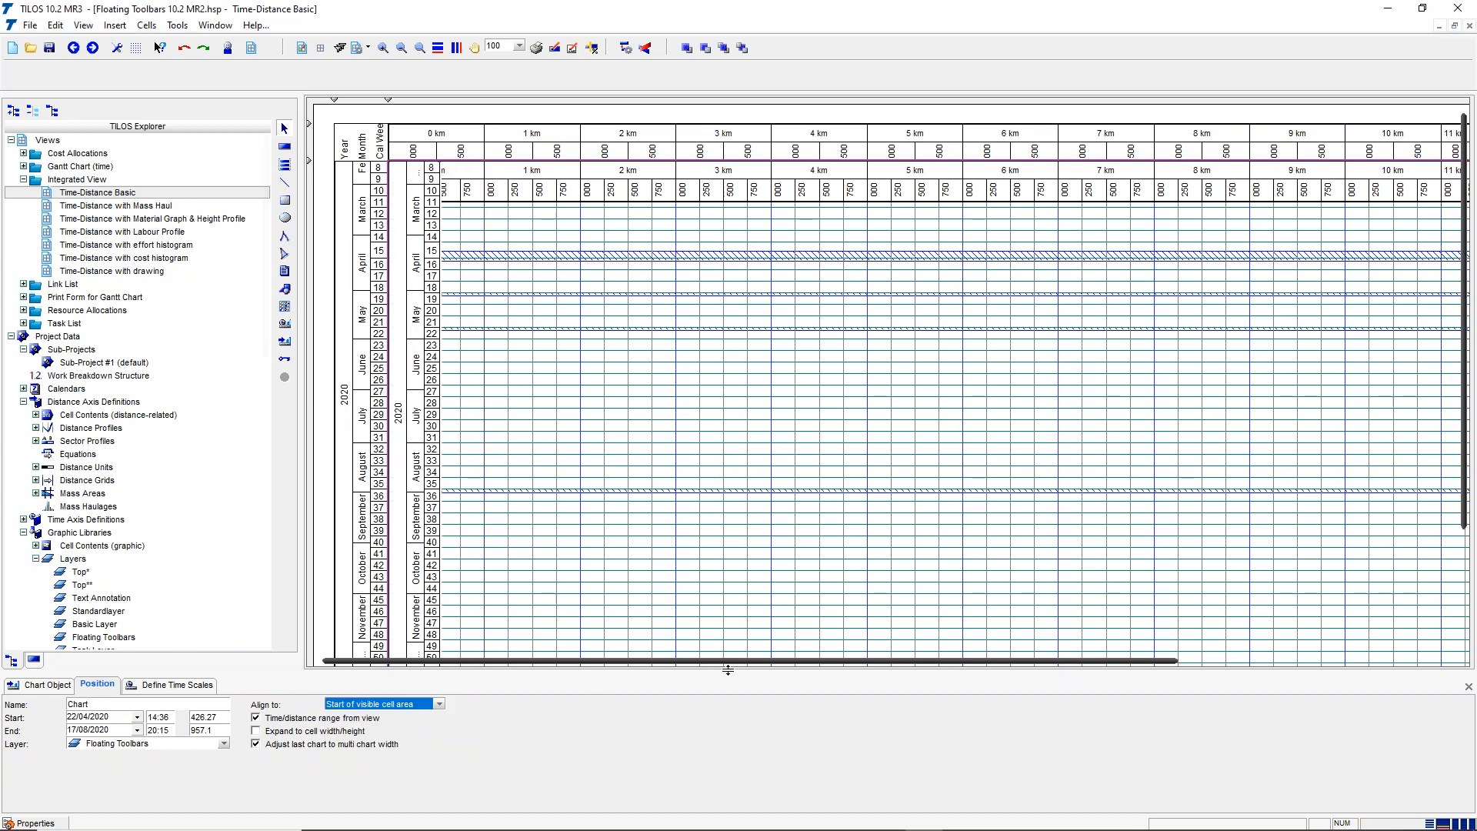
Step: Scroll through the distance and time ranges to check how the floating date and distance rulers follow the visible area
{"action": "left_click_drag", "start_coordinate": [740, 662], "coordinate": [1093, 677]}
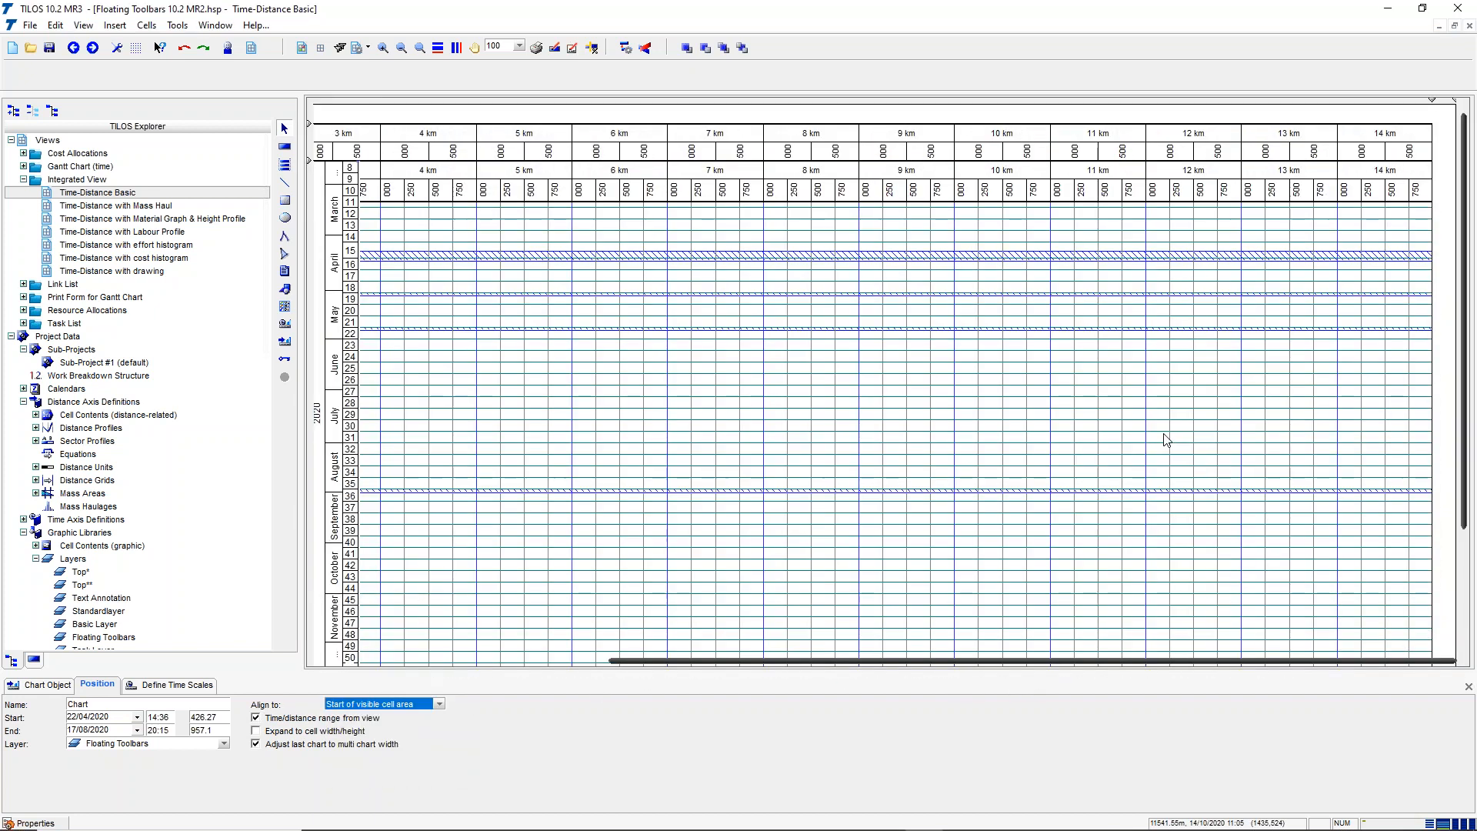
{"action": "scroll", "coordinate": [1466, 338], "scroll_direction": "down", "scroll_amount": 6}
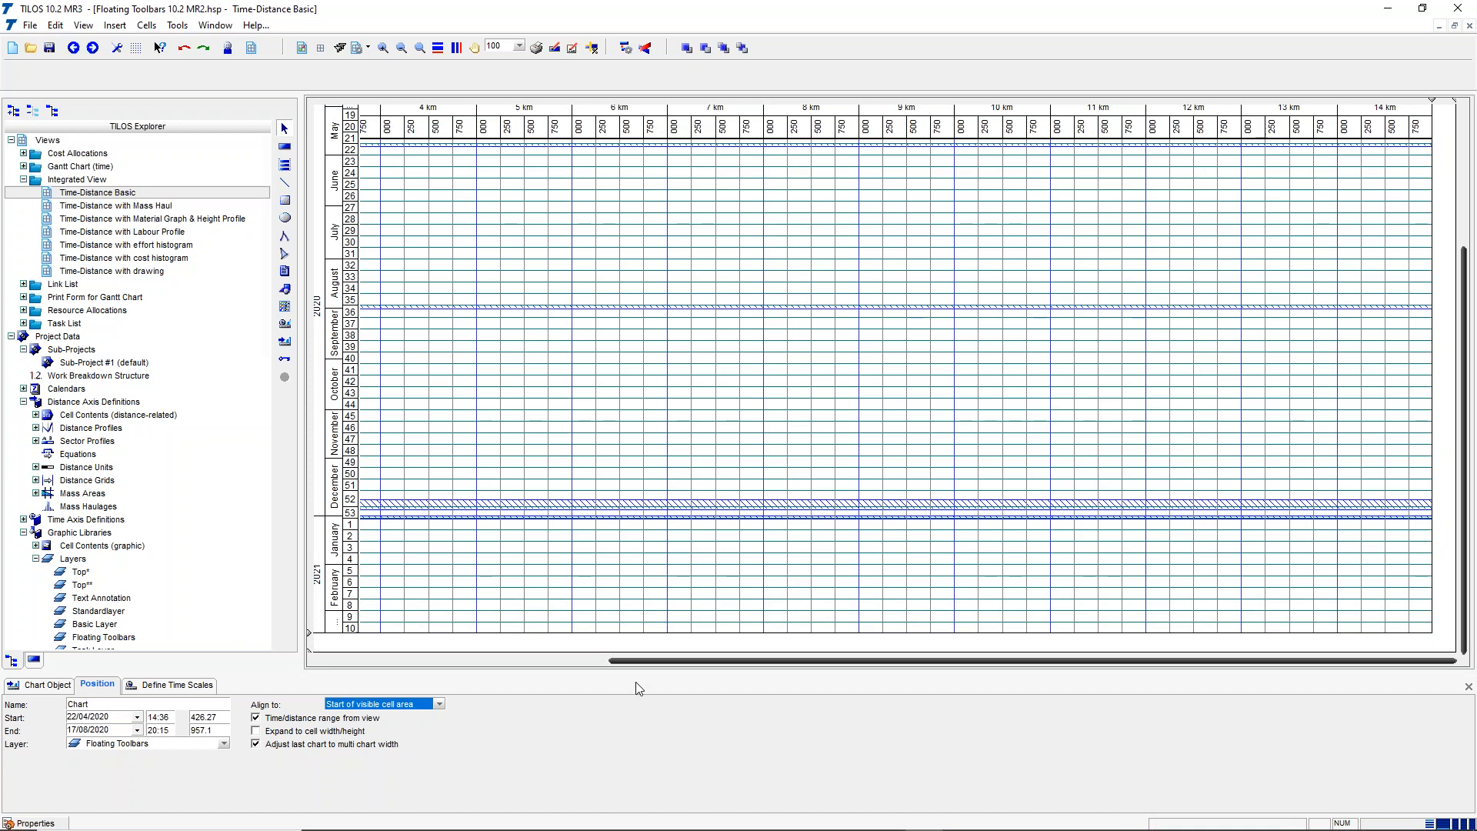
{"action": "left_click_drag", "start_coordinate": [638, 660], "coordinate": [242, 590]}
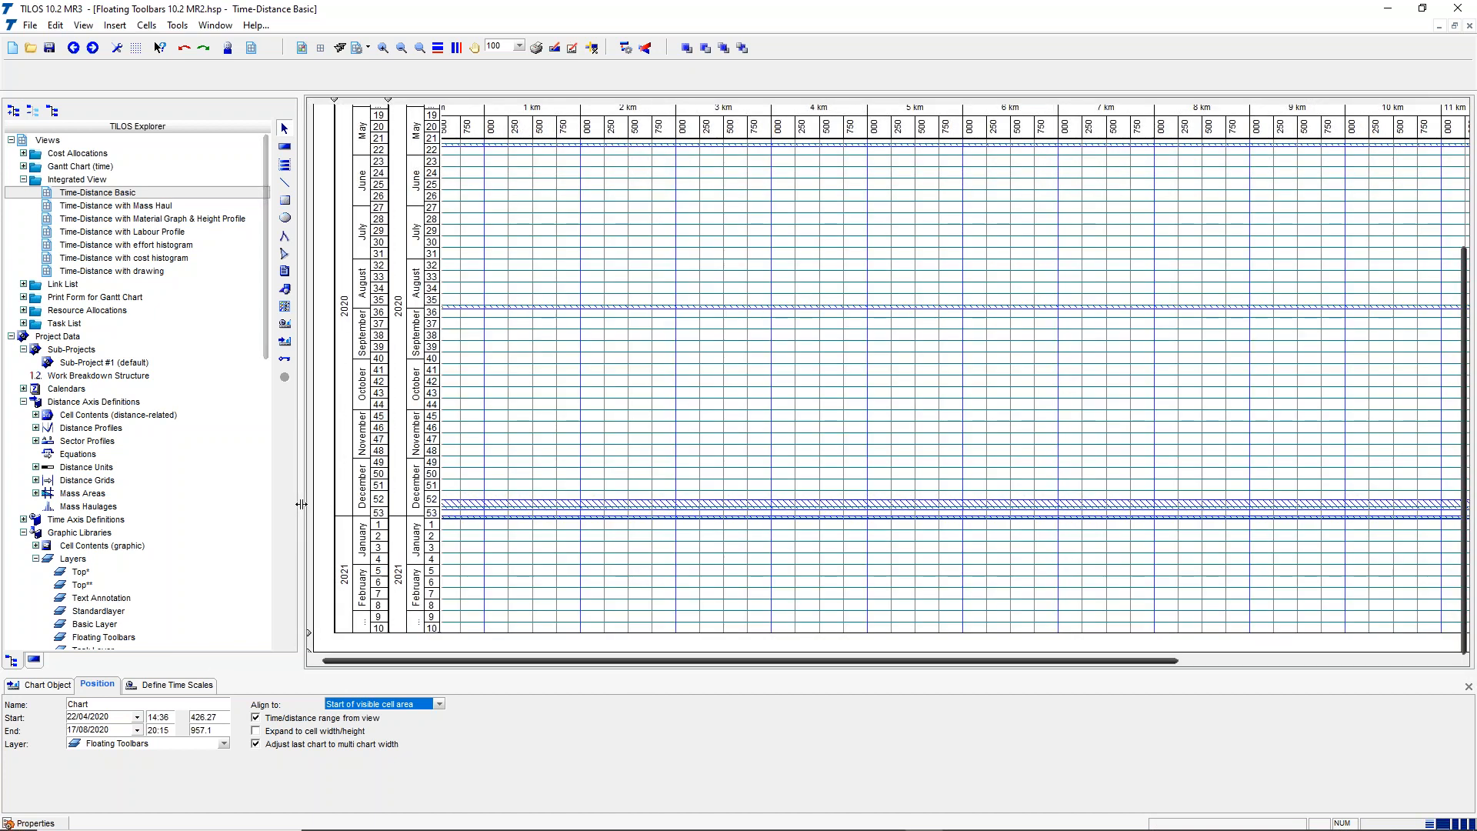
{"action": "left_click", "coordinate": [567, 423]}
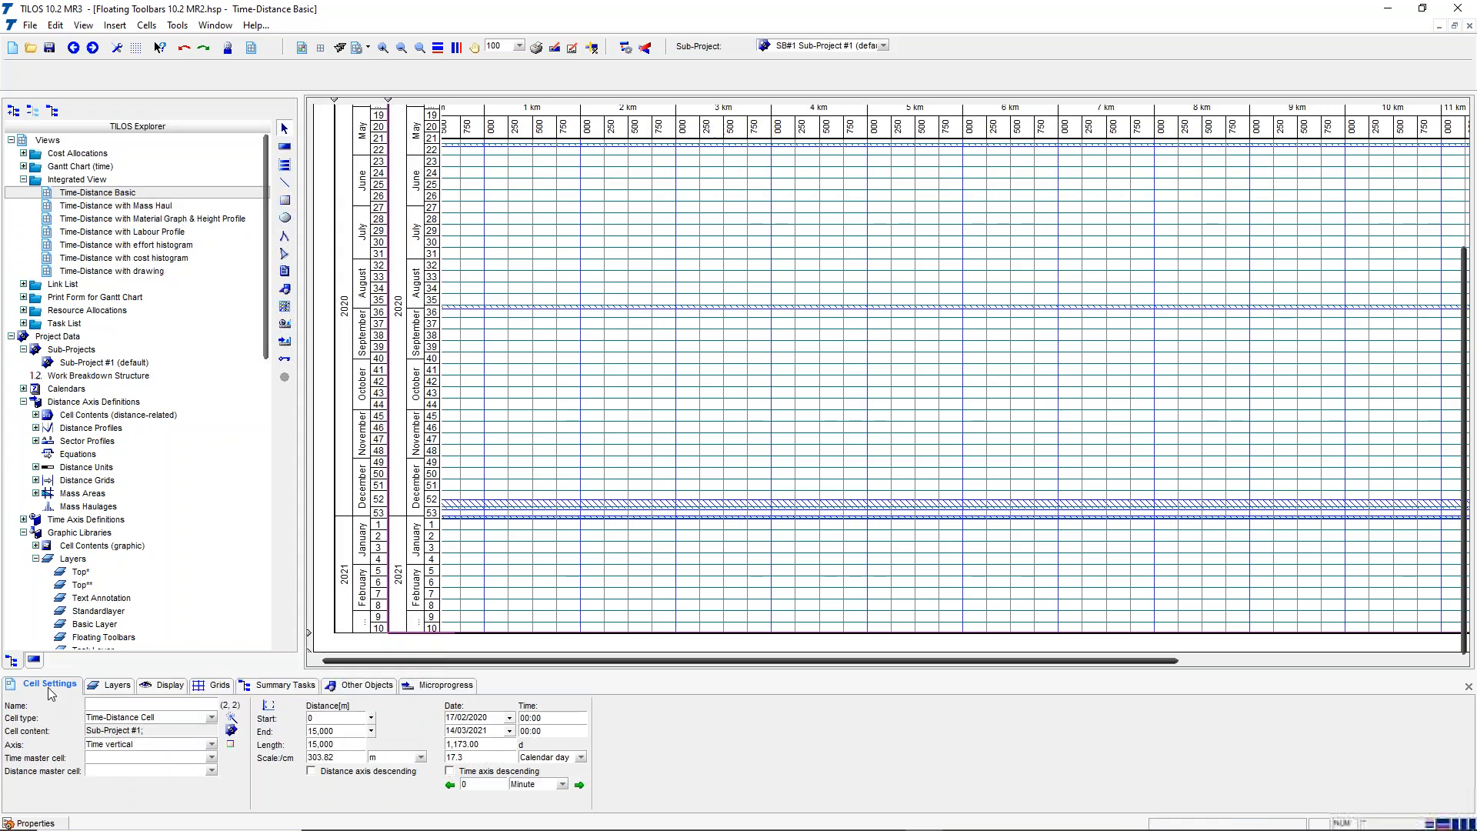
{"action": "double_click", "coordinate": [337, 720]}
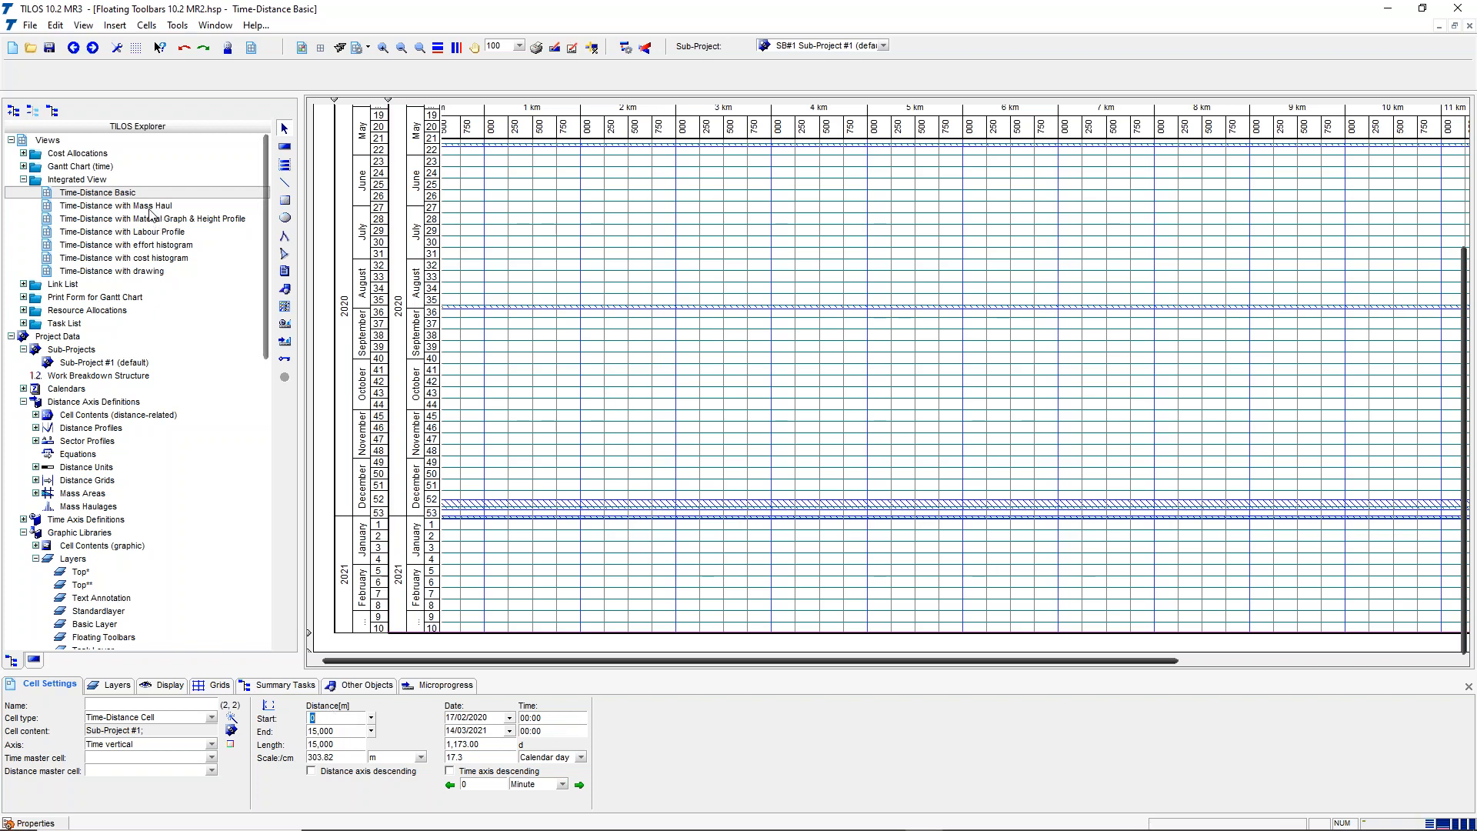
{"action": "right_click", "coordinate": [108, 194]}
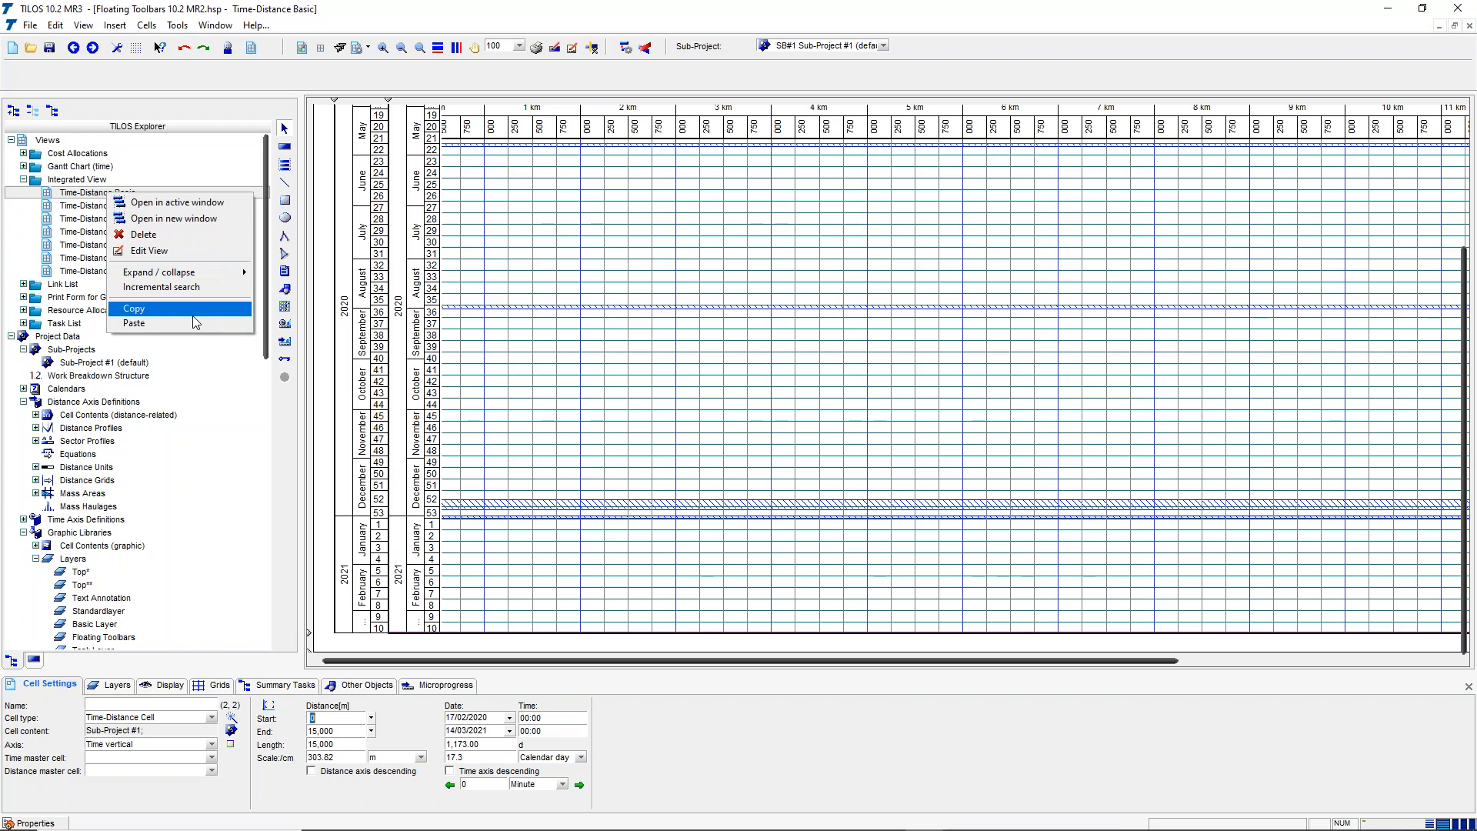
{"action": "left_click", "coordinate": [684, 204]}
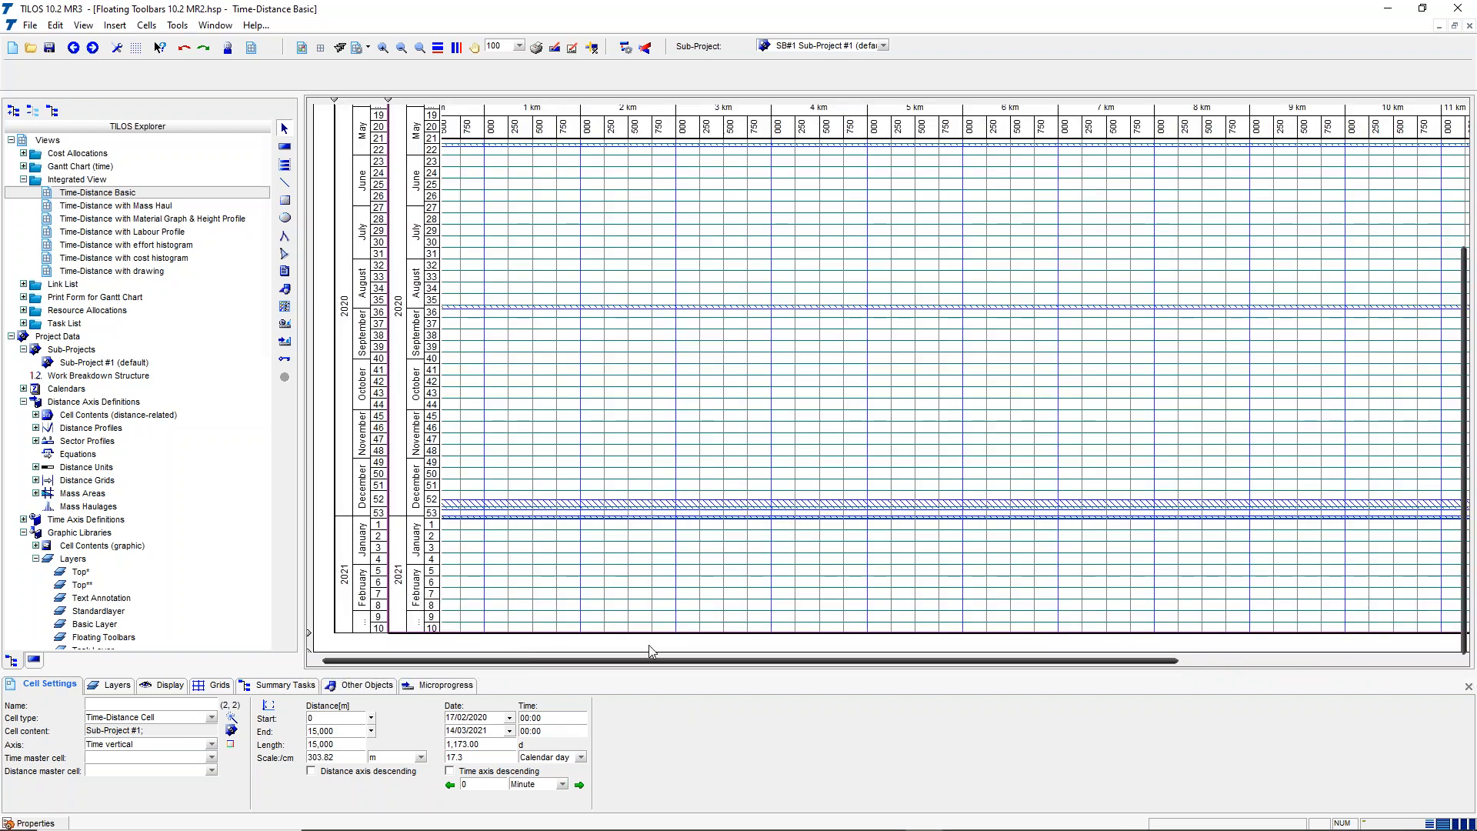
{"action": "left_click_drag", "start_coordinate": [666, 664], "coordinate": [783, 668]}
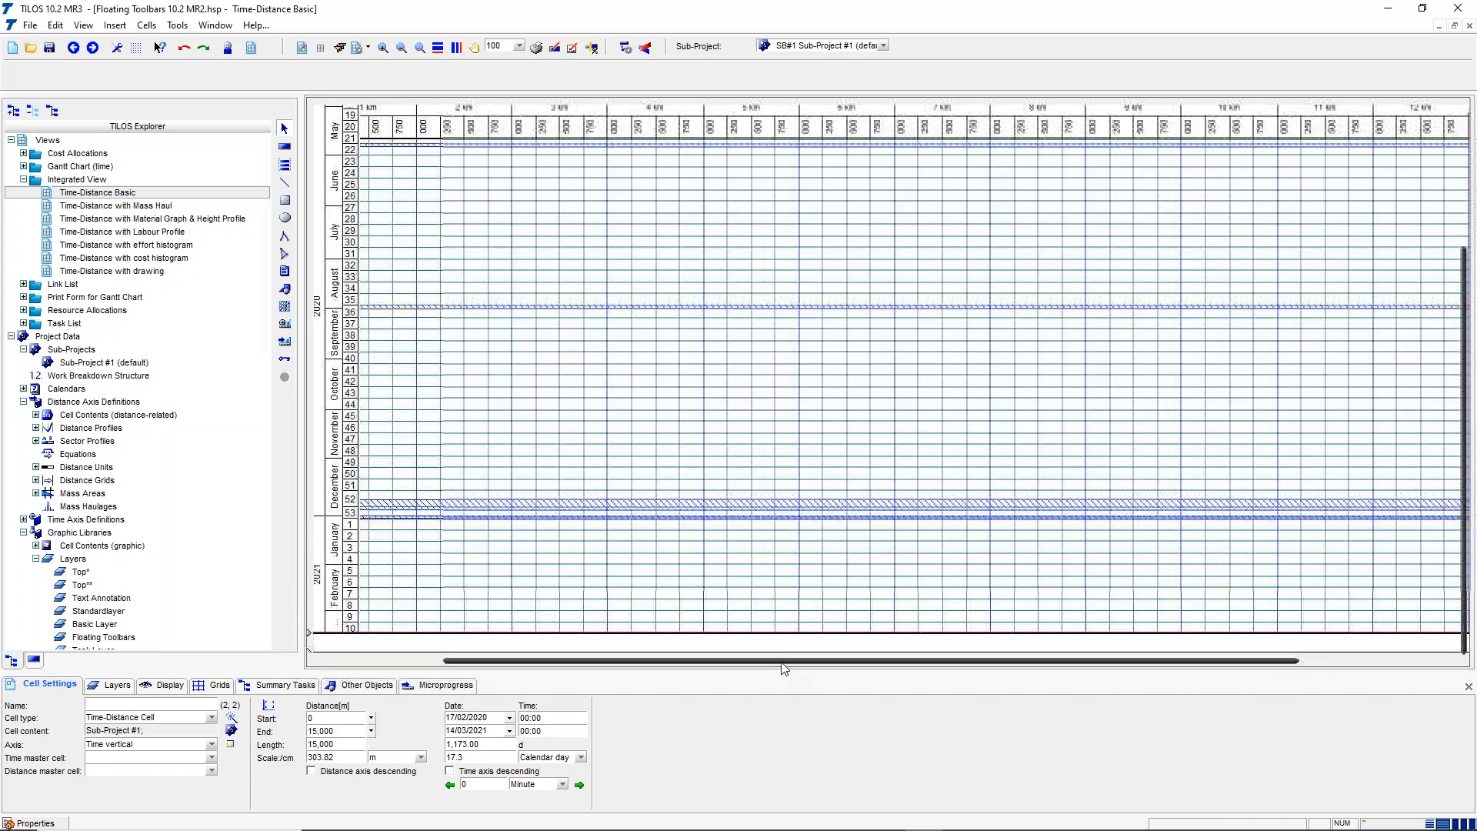